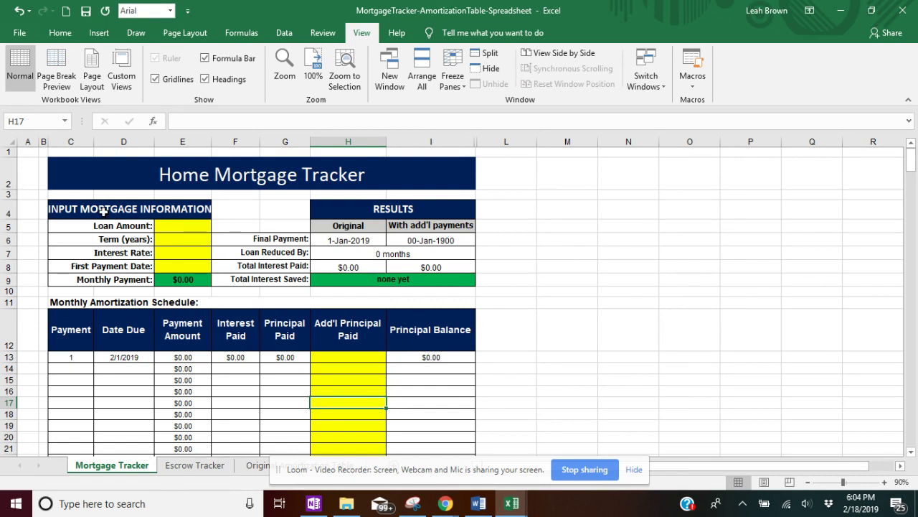
Enter a 100,000 loan, 30-year term, 4.25% interest and 3/1 first payment date in E5–E8.
click(183, 223)
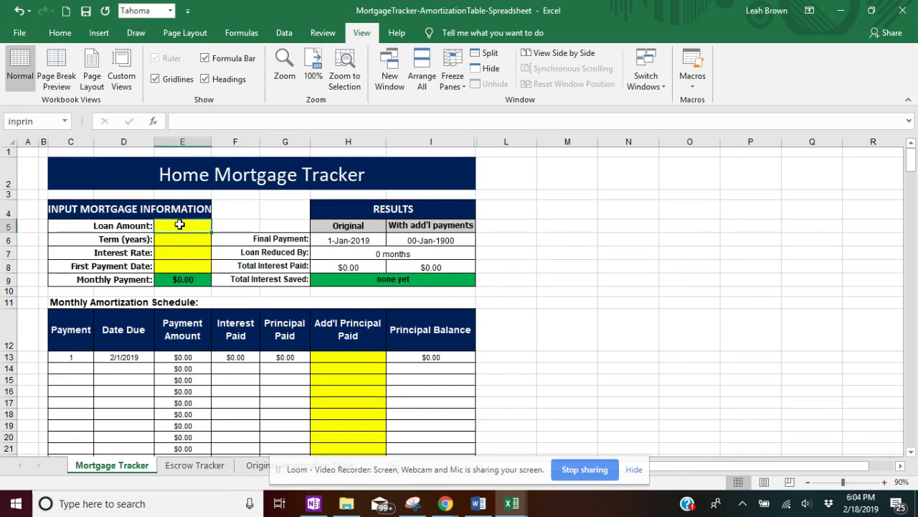
text(100,000)
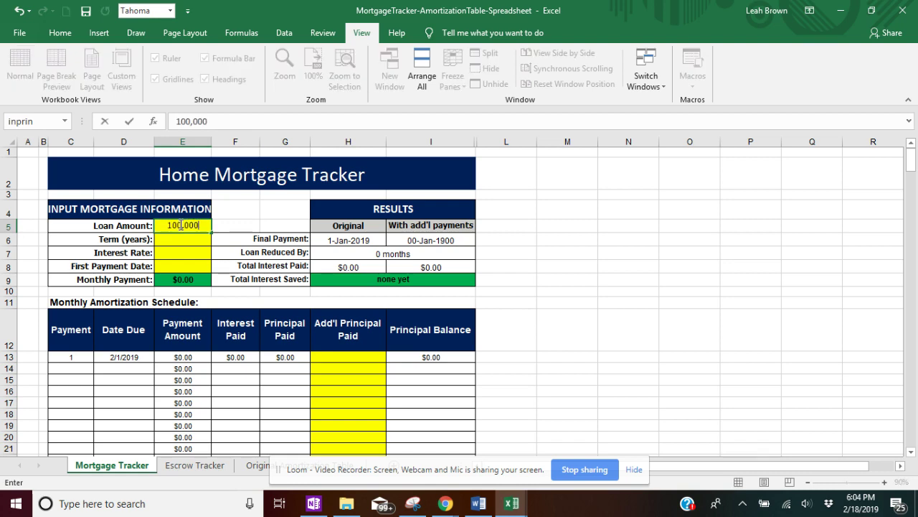
key(Return)
text(30)
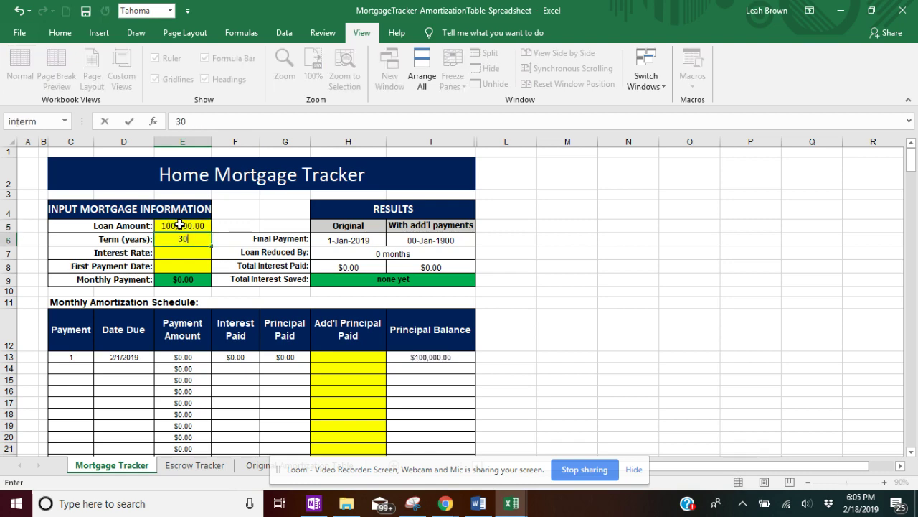
key(Return)
text(3)
key(BackSpace)
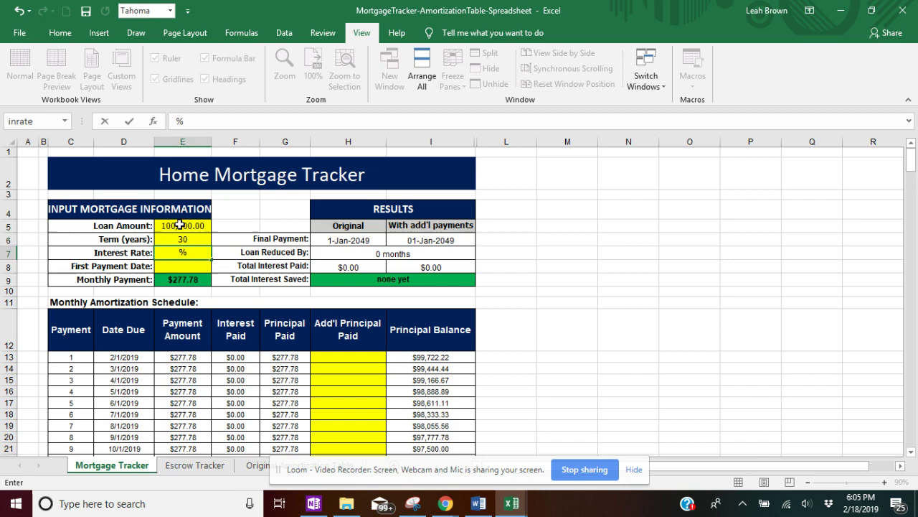
text(4.25)
key(Return)
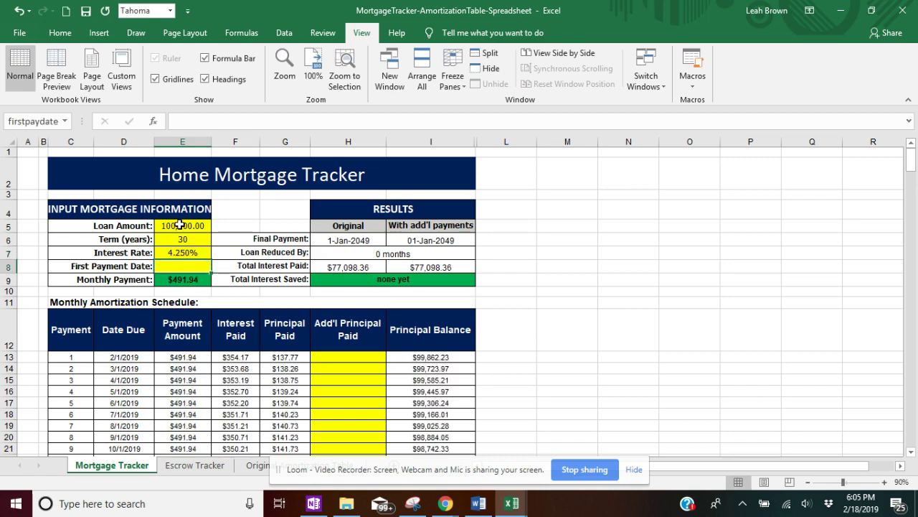
text(3/1)
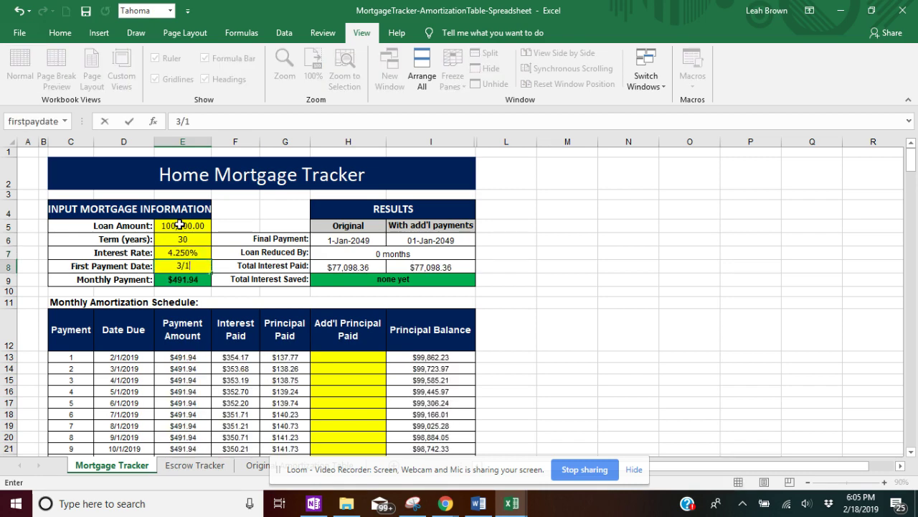
key(Return)
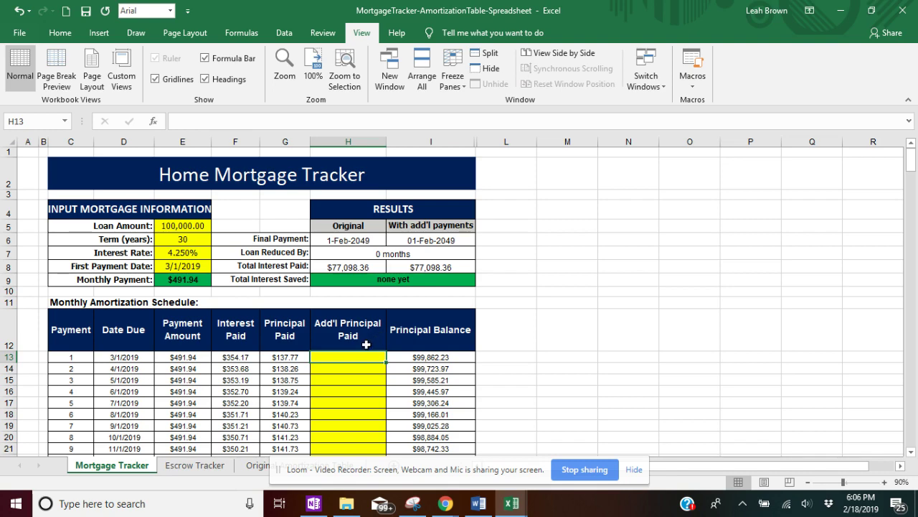
Enter extra principal of 100 for payment 1 and 50 for payment 2 in H13:H14.
scroll(366, 344, down, 2)
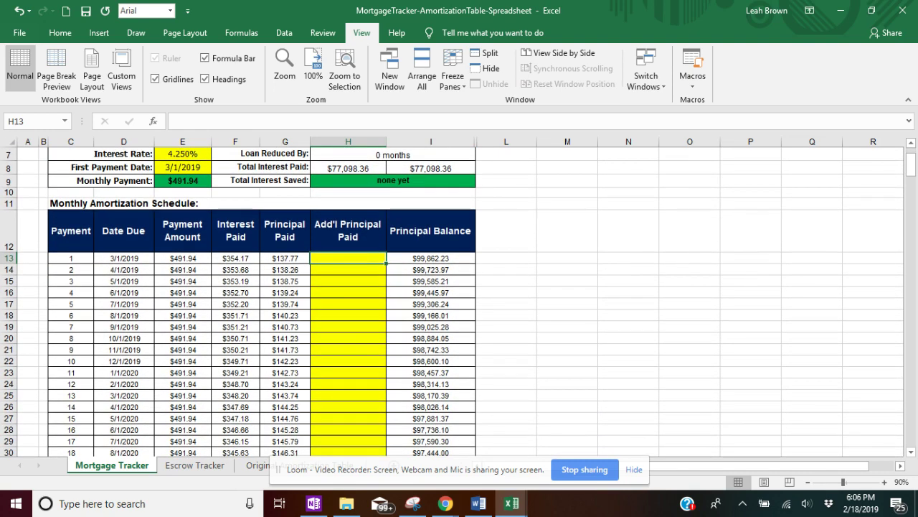
scroll(367, 343, down, 1)
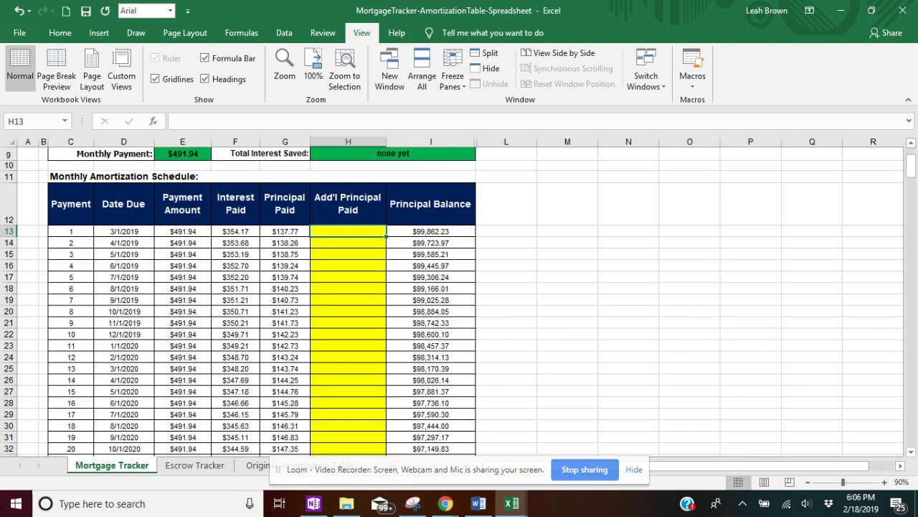
scroll(367, 344, up, 2)
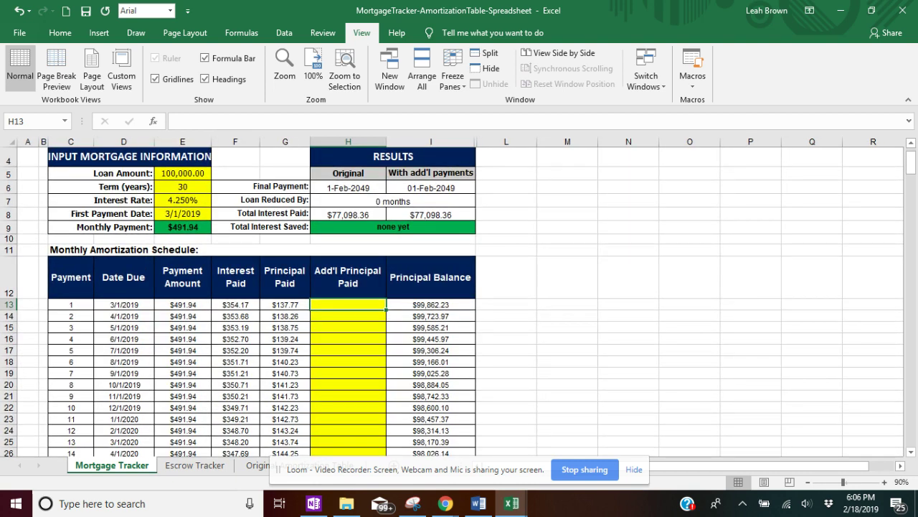
text(100)
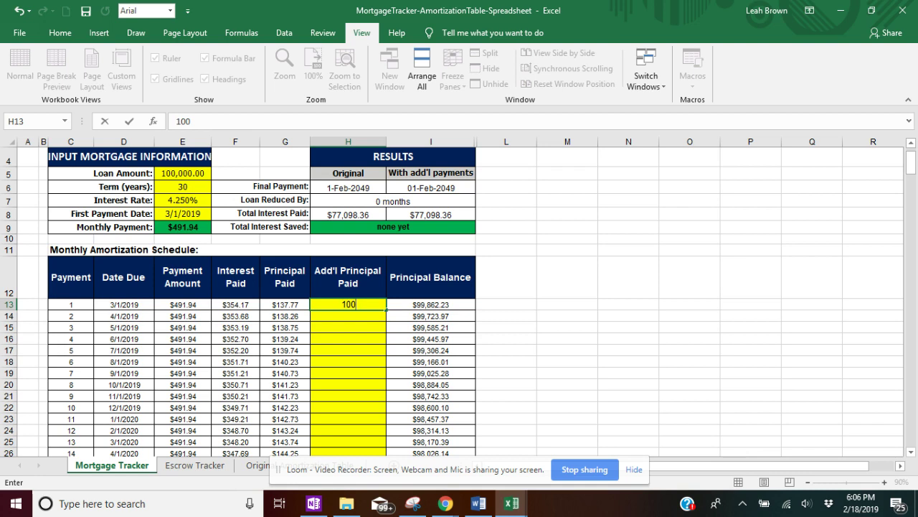
key(Return)
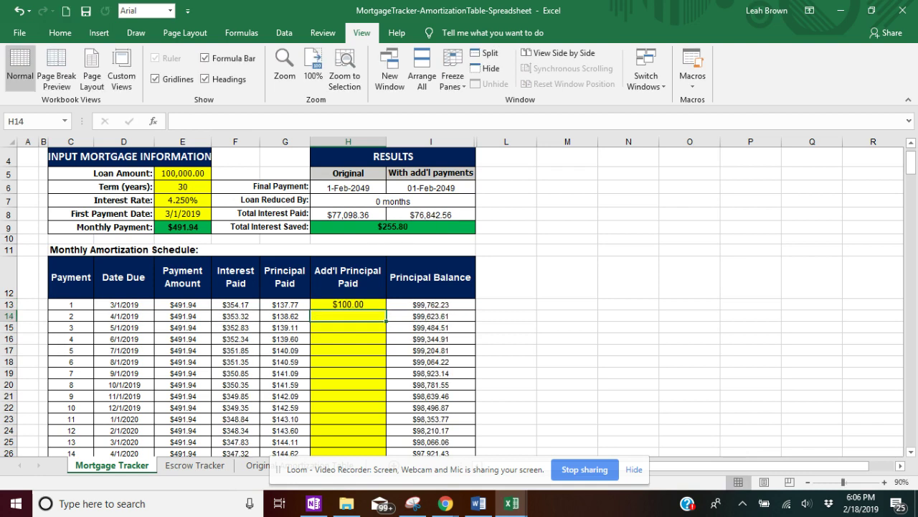
text(50)
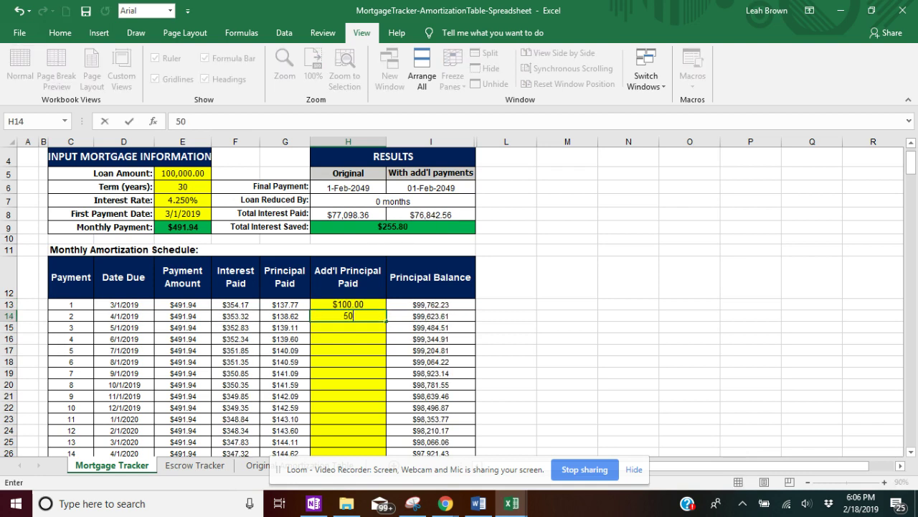
key(Return)
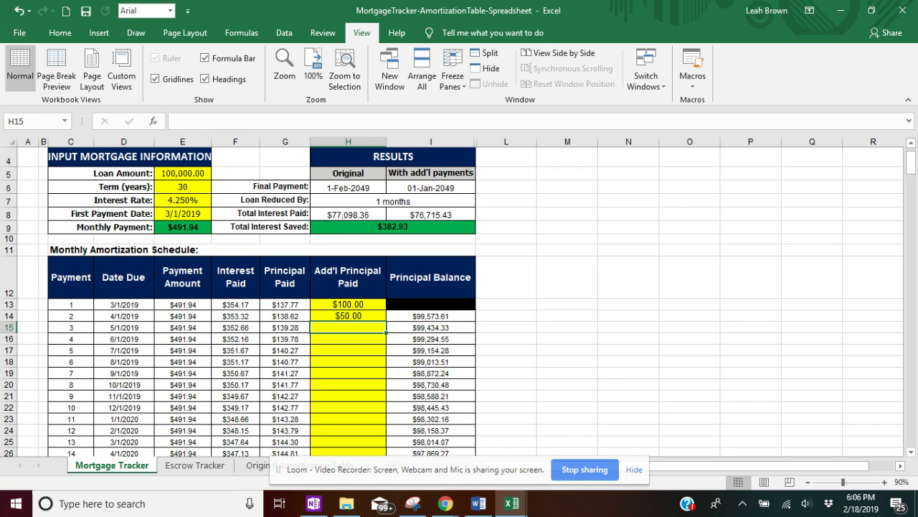
scroll(365, 343, up, 1)
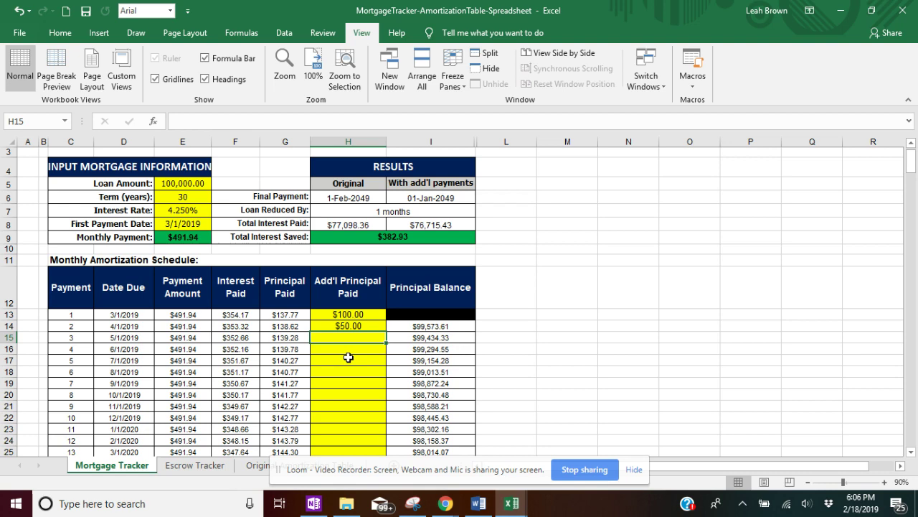
Enter extra principal 100, 75, 50, 25, 75, 100, 150, 75, 25, 0 for payments 3–12.
text(100)
key(Return)
text(7)
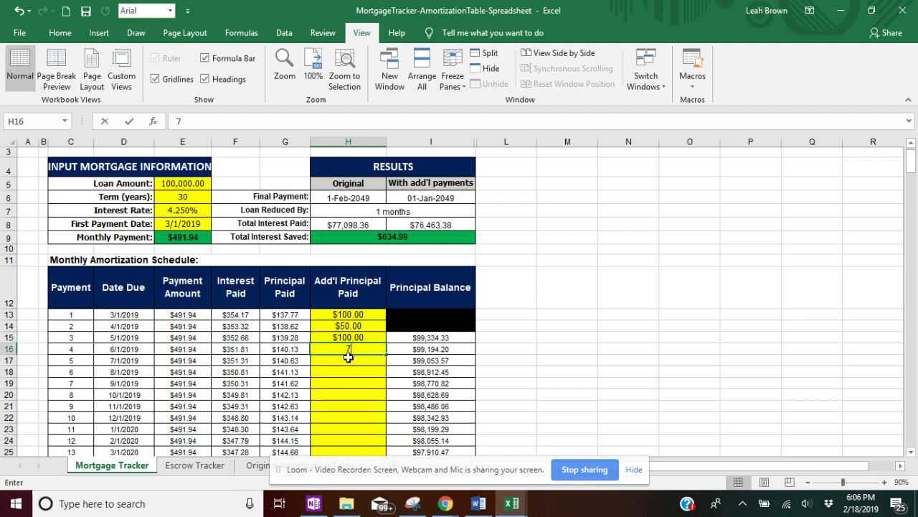
text(5)
key(Return)
text(50)
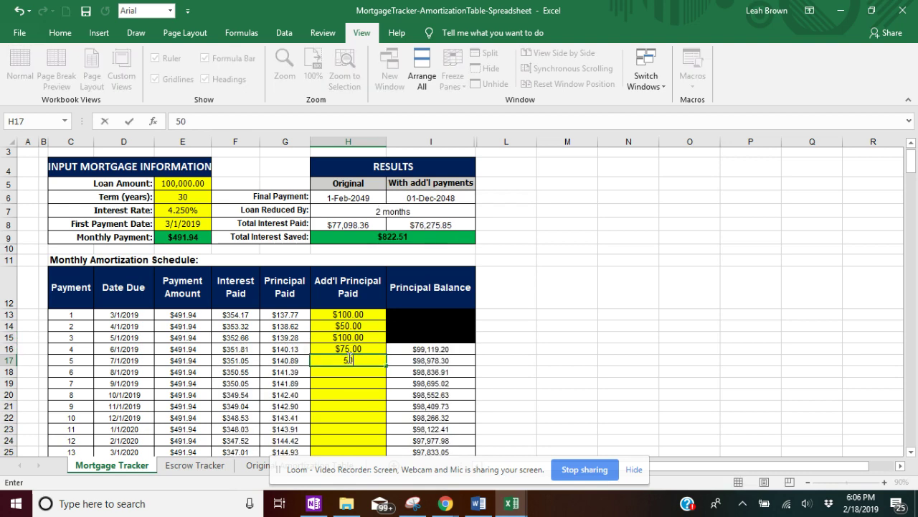
key(Return)
text(25)
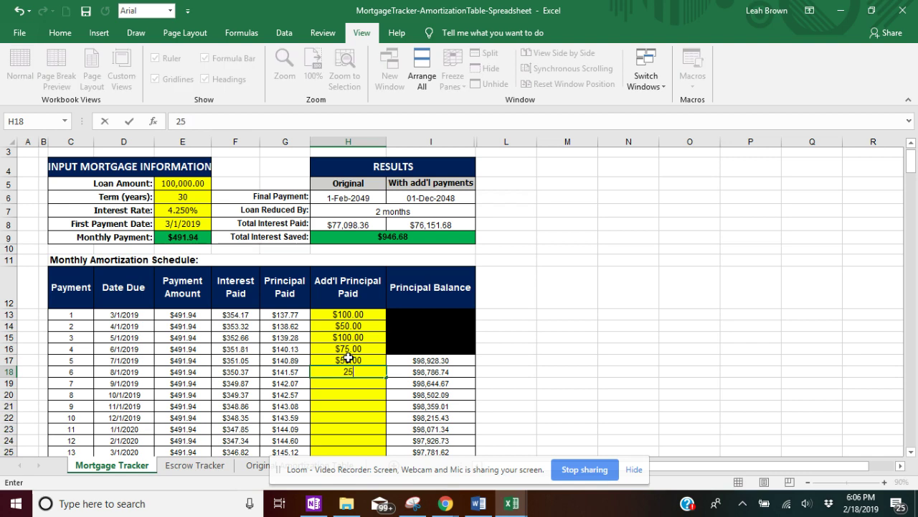
key(Return)
text(75)
key(Return)
text(100)
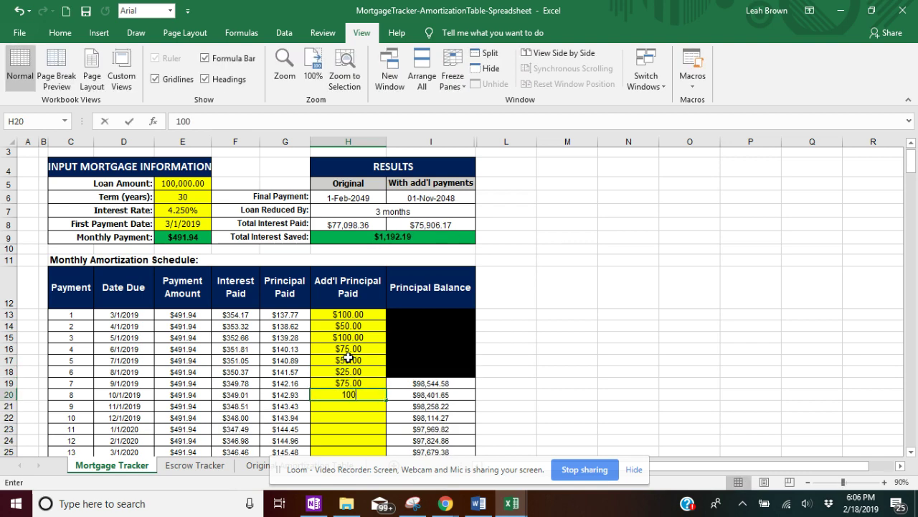
key(Return)
text(150)
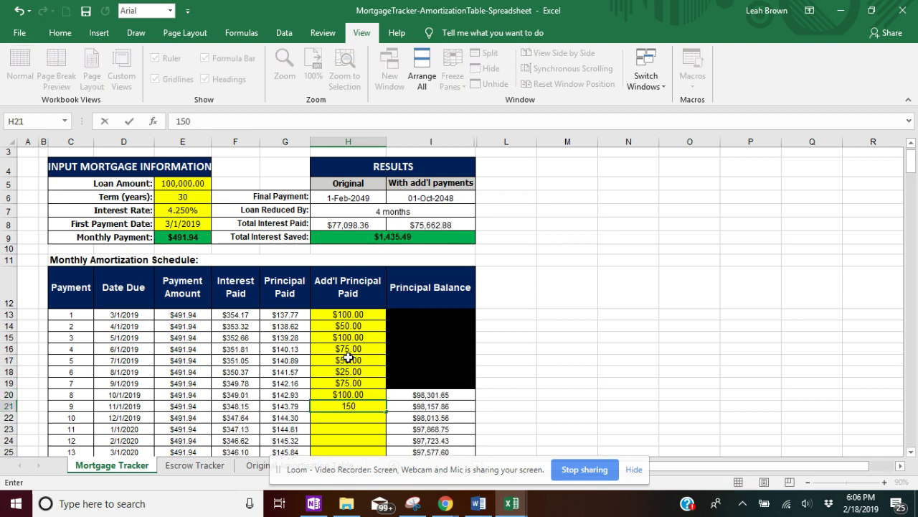
key(Return)
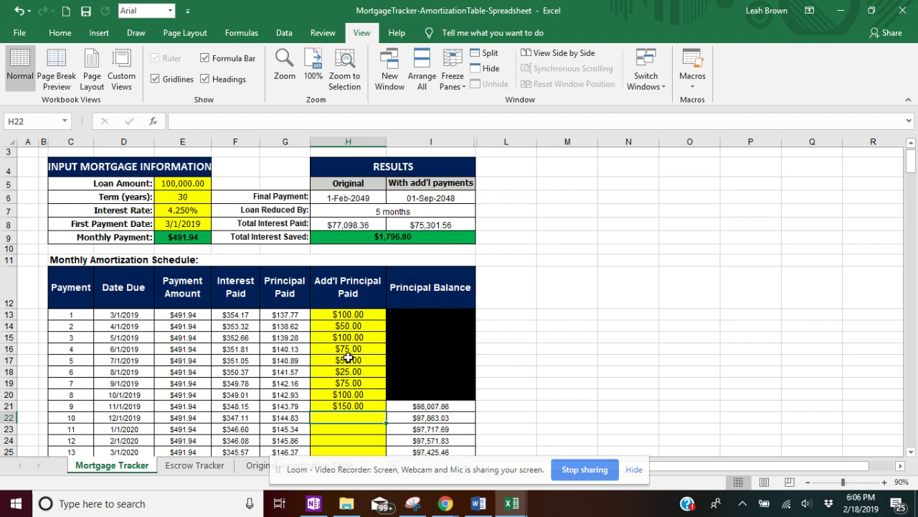
text(75)
key(Return)
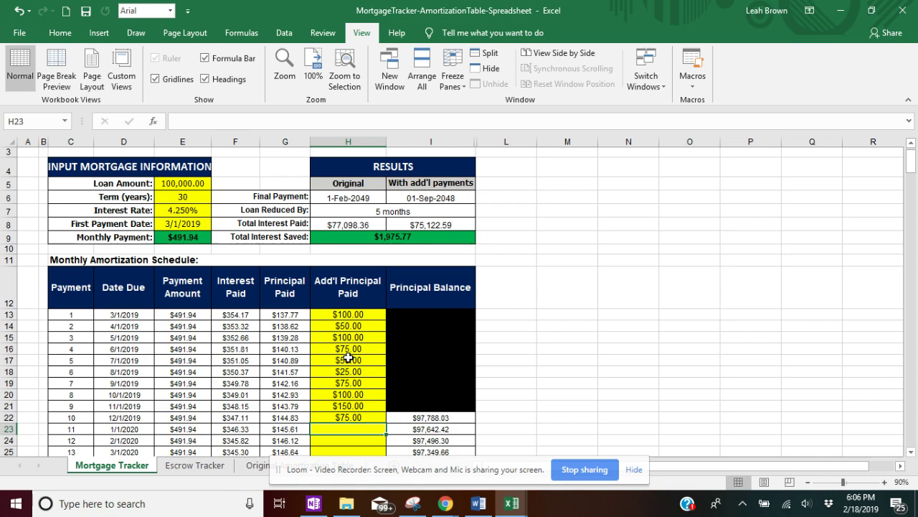
text(25)
key(Return)
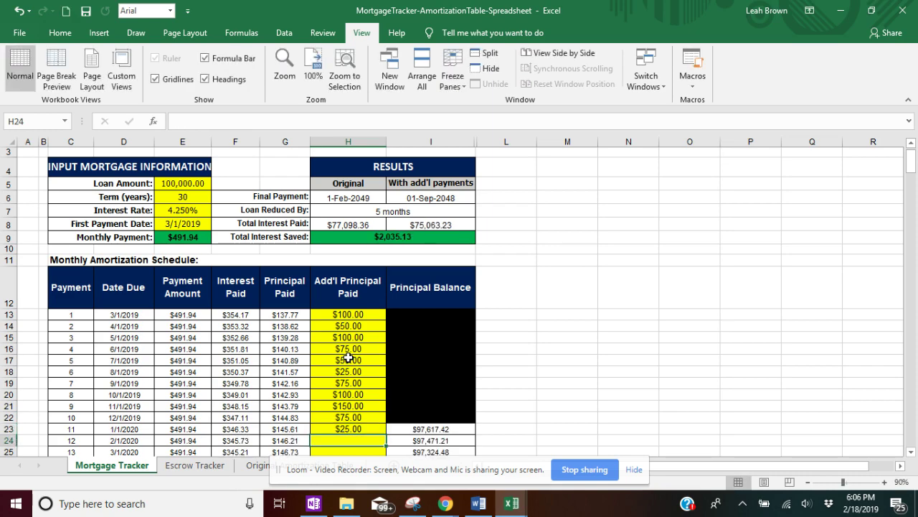
text(0)
key(Return)
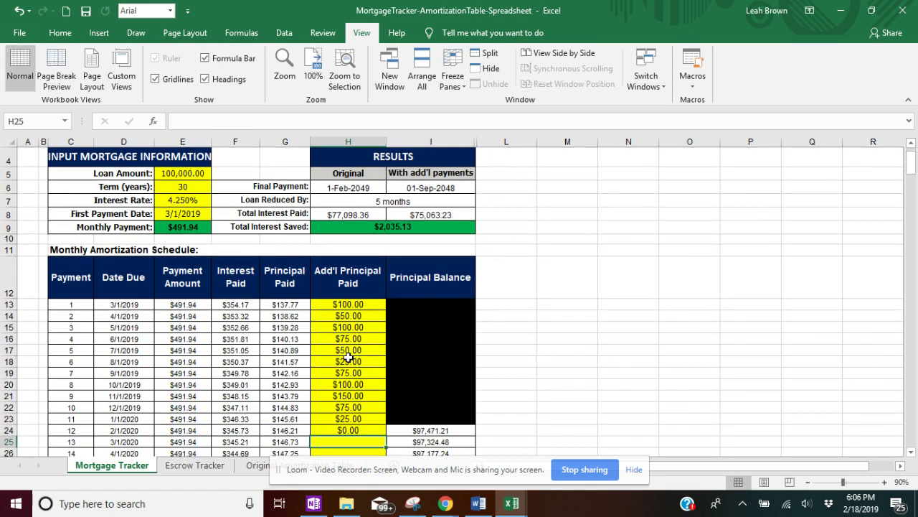
scroll(348, 357, down, 1)
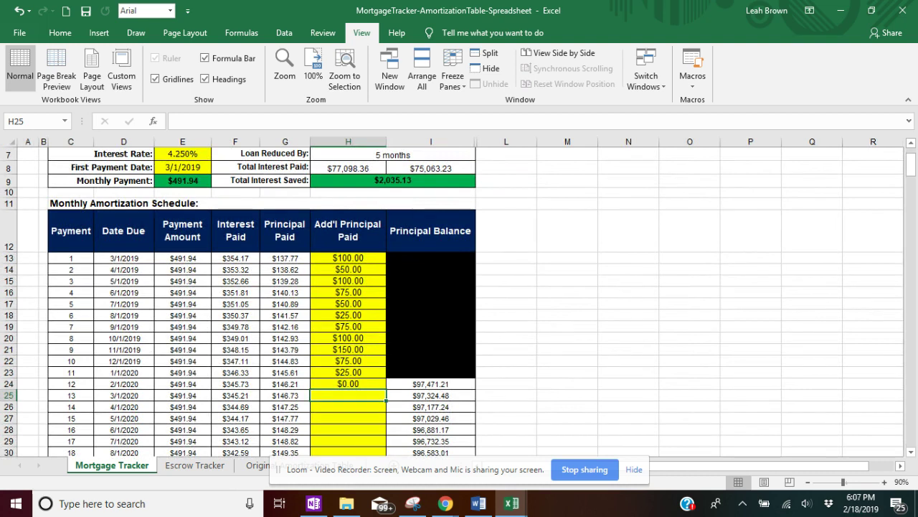
click(370, 385)
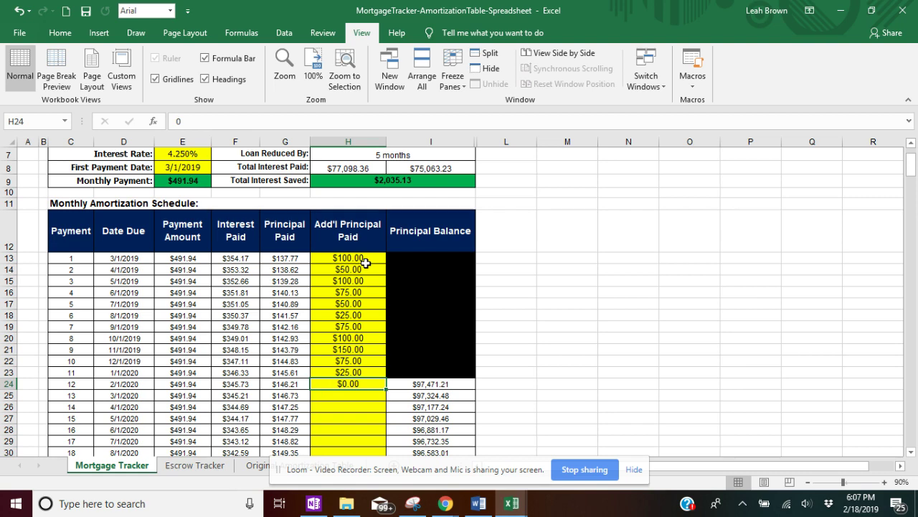
scroll(366, 264, up, 2)
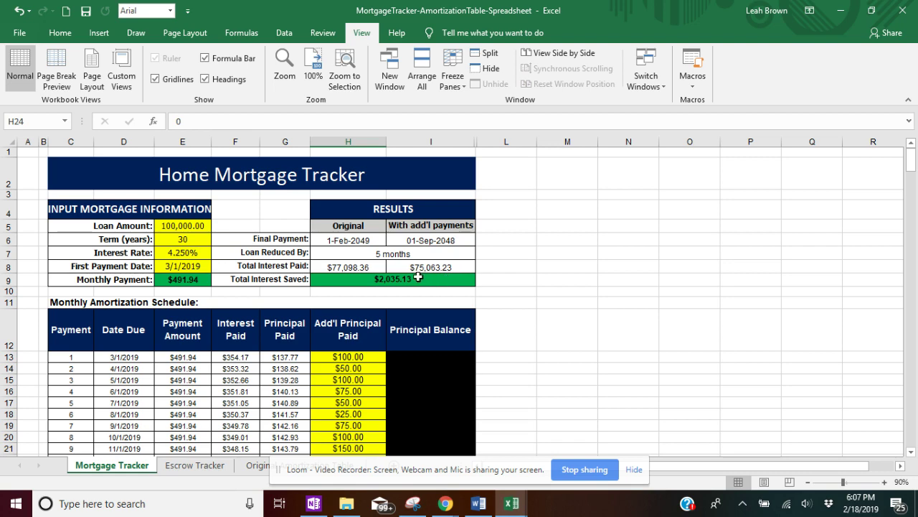
scroll(418, 278, down, 1)
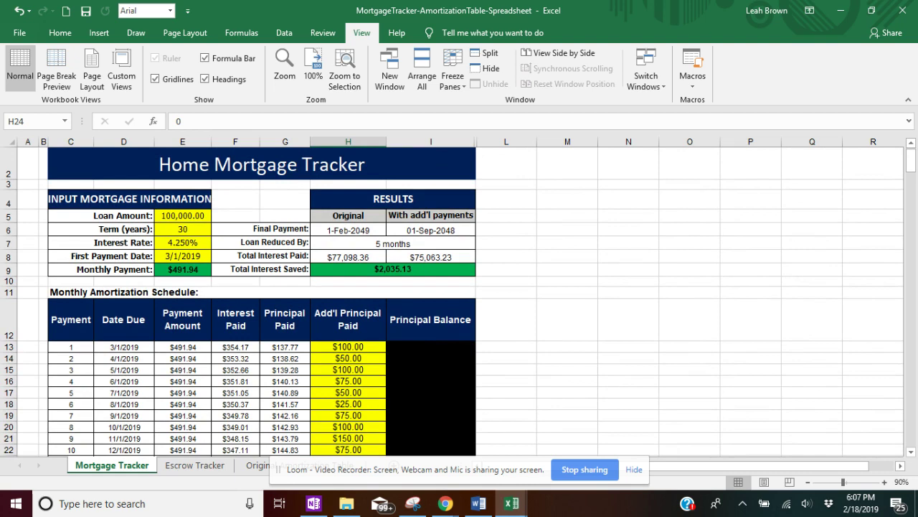
scroll(418, 278, down, 1)
scroll(419, 278, up, 1)
On the Escrow Tracker sheet, enter 5000 as the opening escrow balance.
key(ctrl+Page_Down)
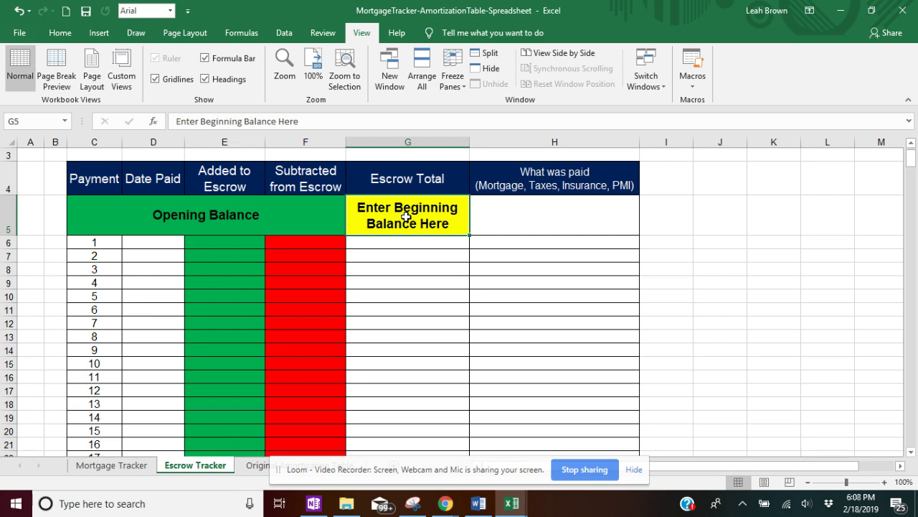
text(5000)
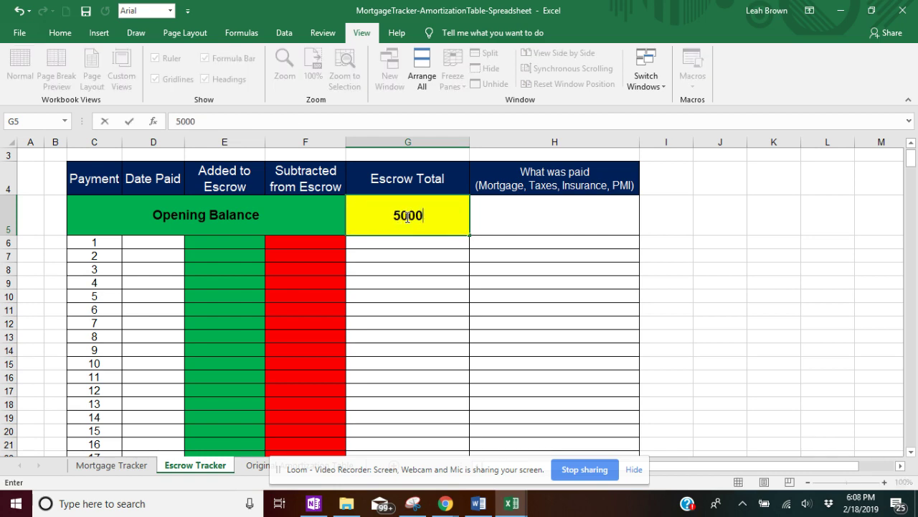
key(ctrl+Home)
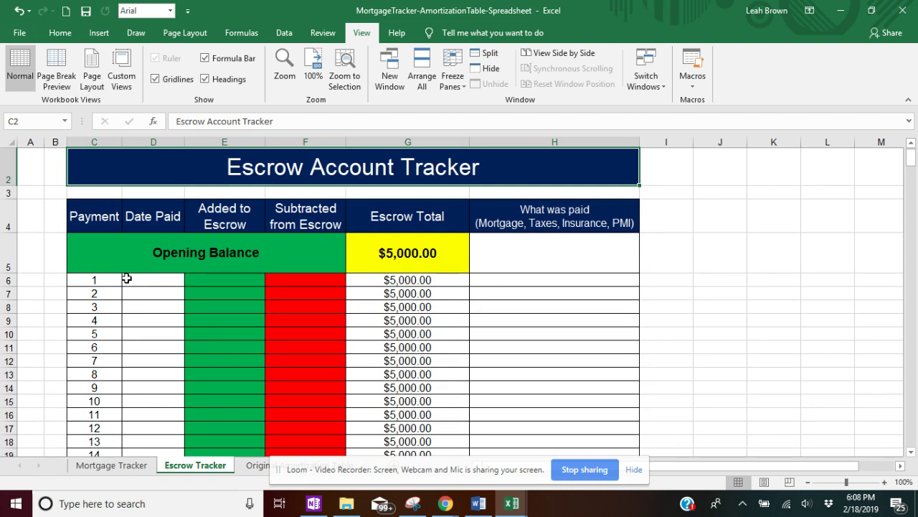
Log payment 1 as a $150 Mortgage deposit dated 3/1/2019.
click(166, 282)
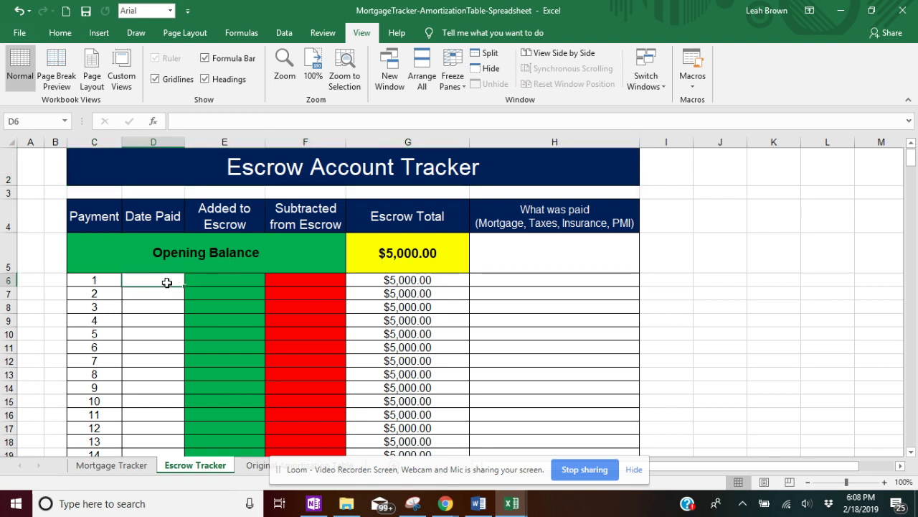
text(3/1)
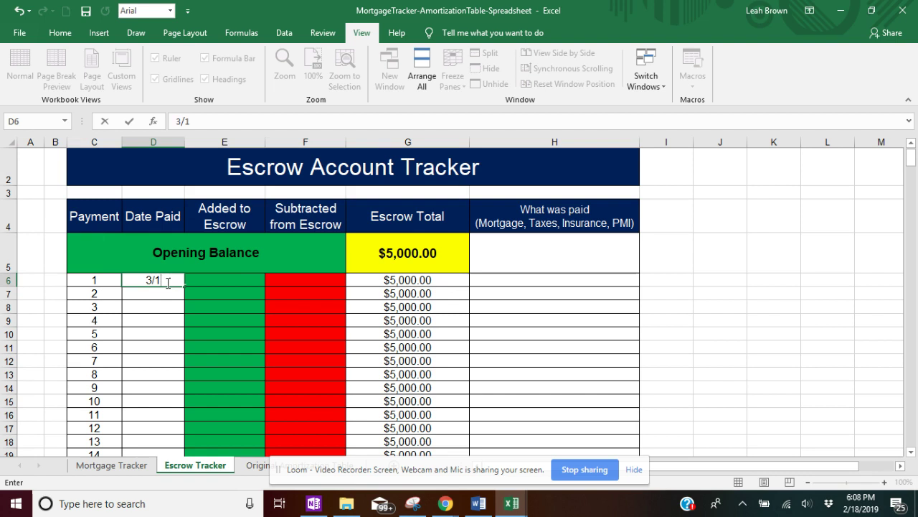
key(Tab)
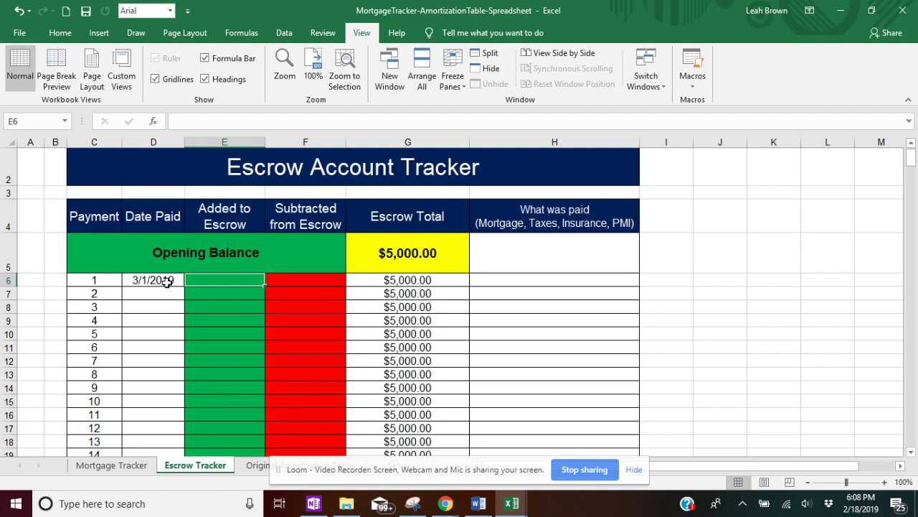
text(15)
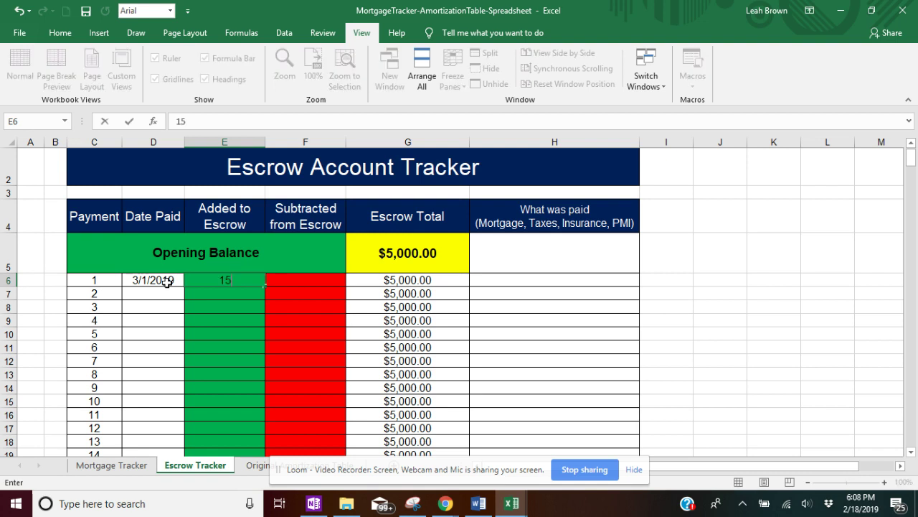
text(0)
key(Tab)
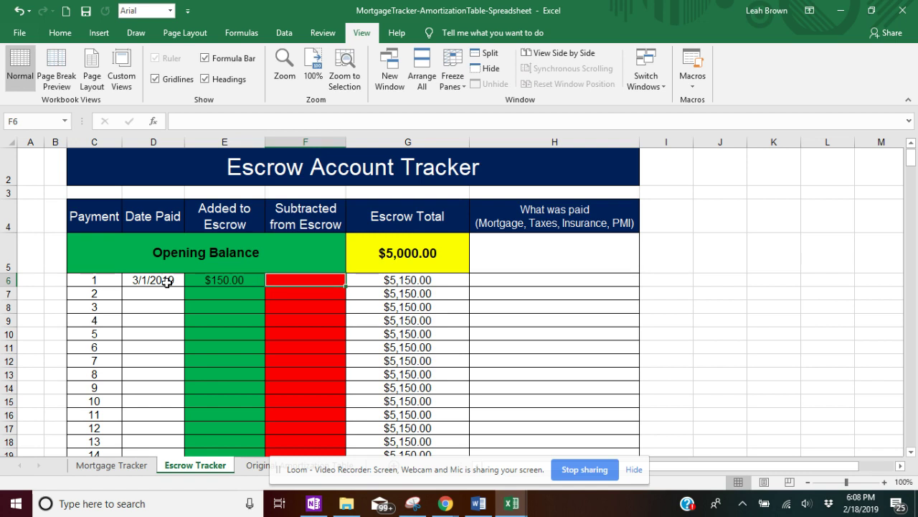
key(Tab)
key(Tab)
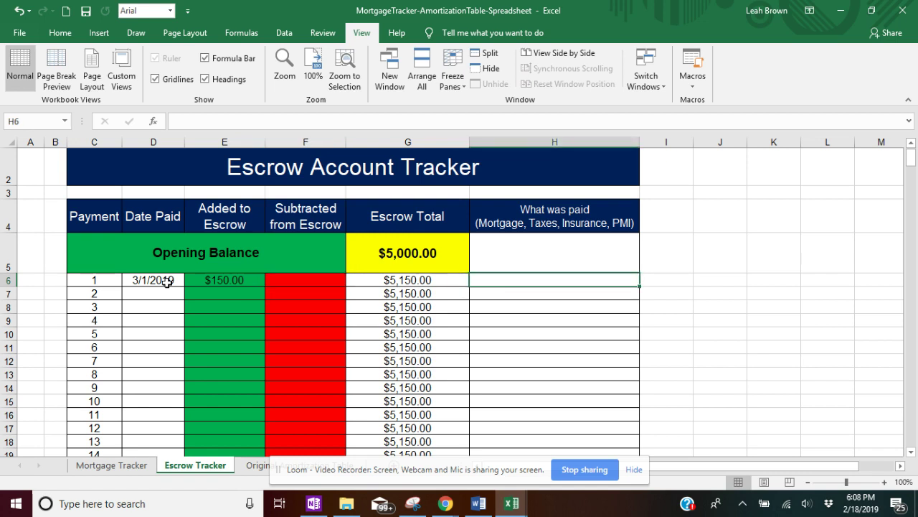
text(Mo)
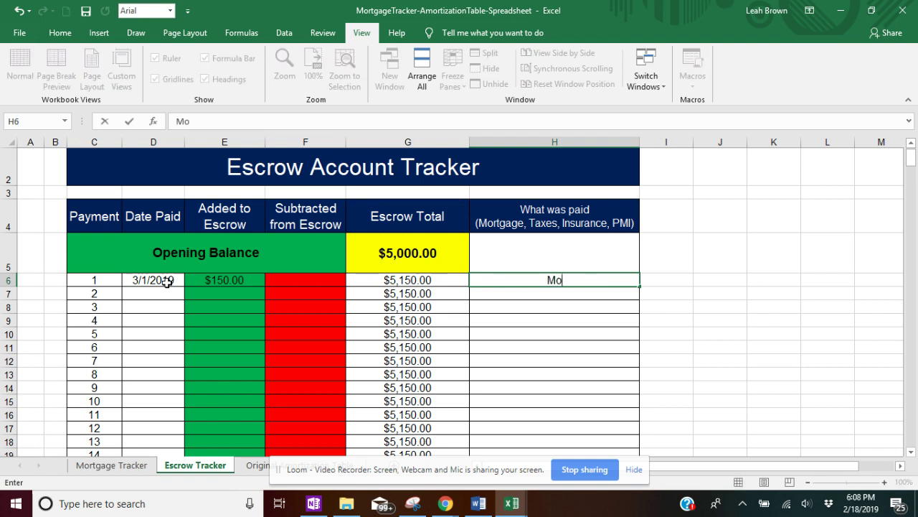
text(rtgage)
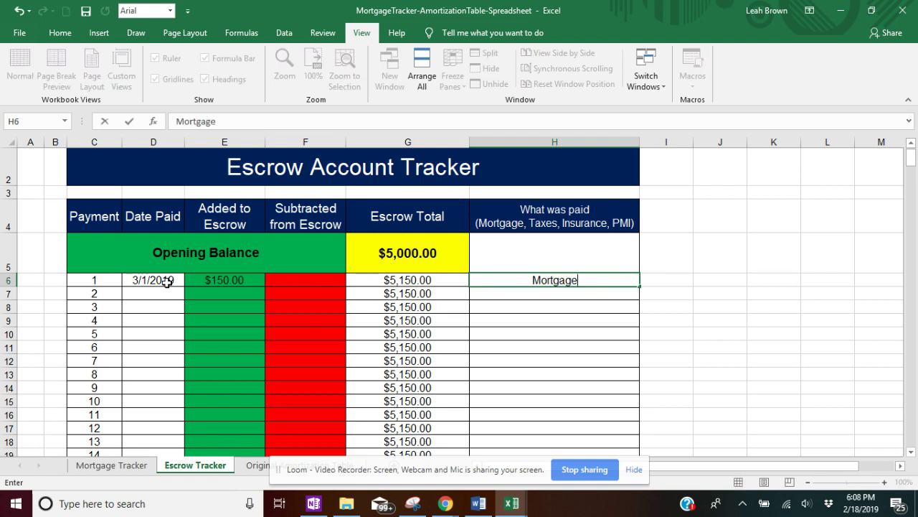
Log payment 2 as a $150 Mortgage deposit dated 4/1/2019.
click(163, 294)
text(4/1)
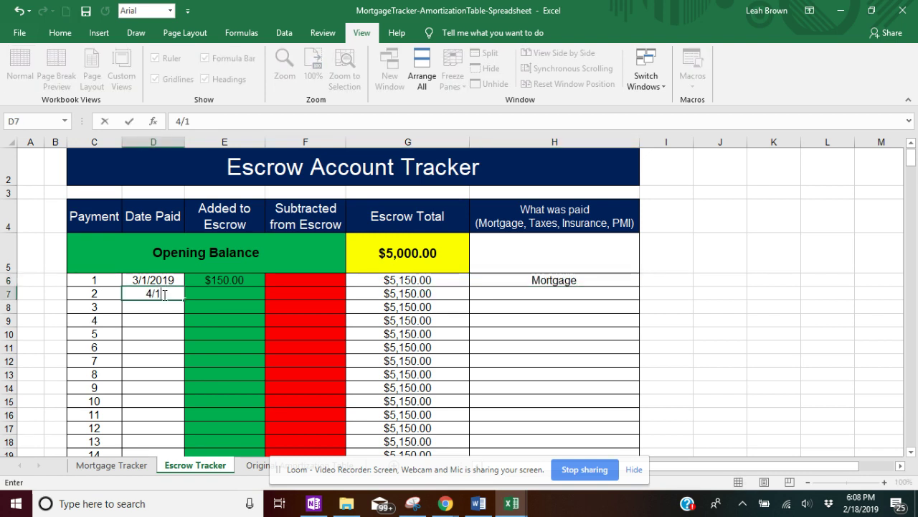
key(Tab)
text(150)
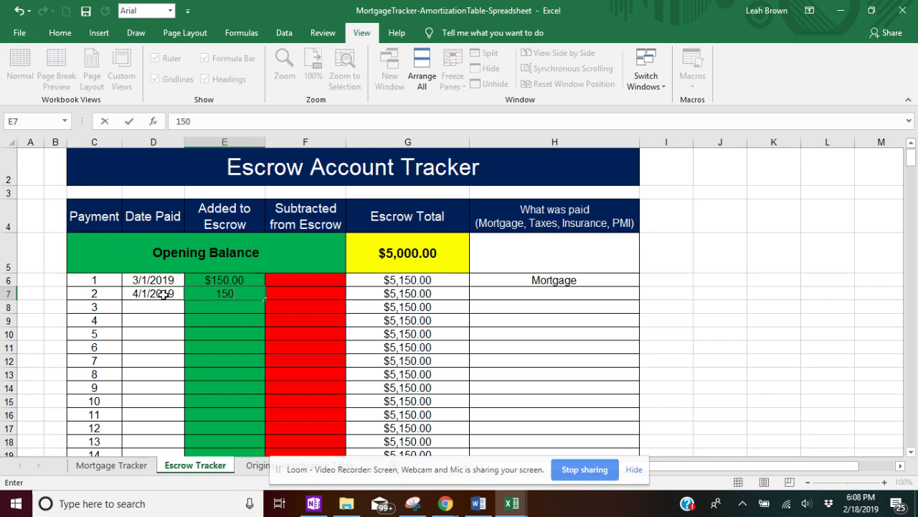
key(Tab)
key(Tab)
key(Tab)
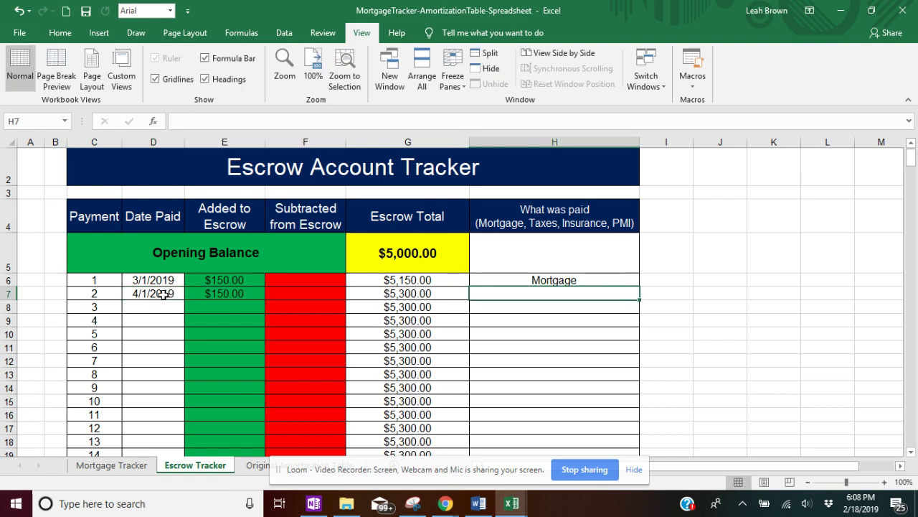
text(Mortgage)
key(Return)
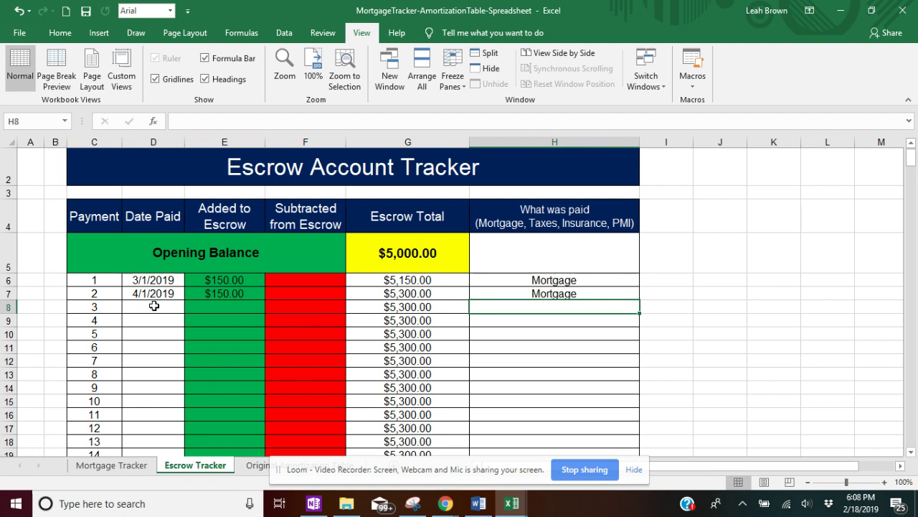
Record payment 3 on 5/15/2019 as a $650 Insurance withdrawal from escrow.
click(154, 305)
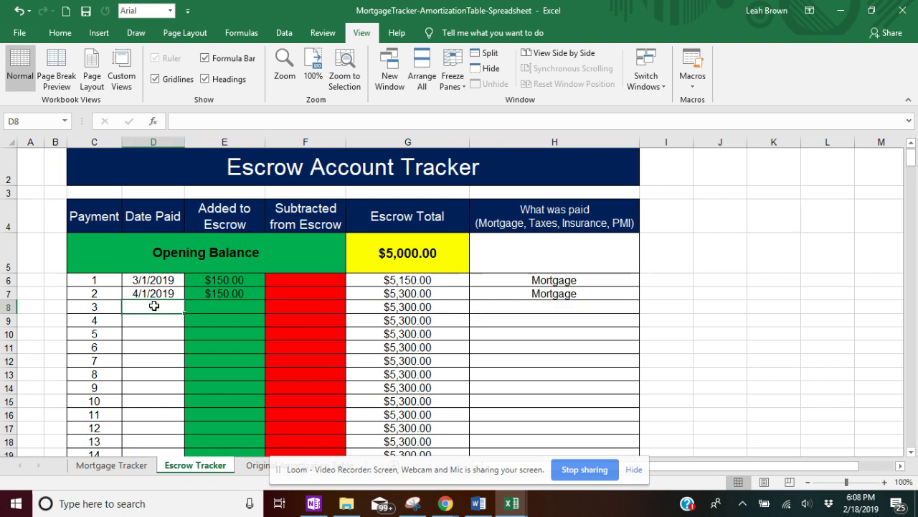
text(5/)
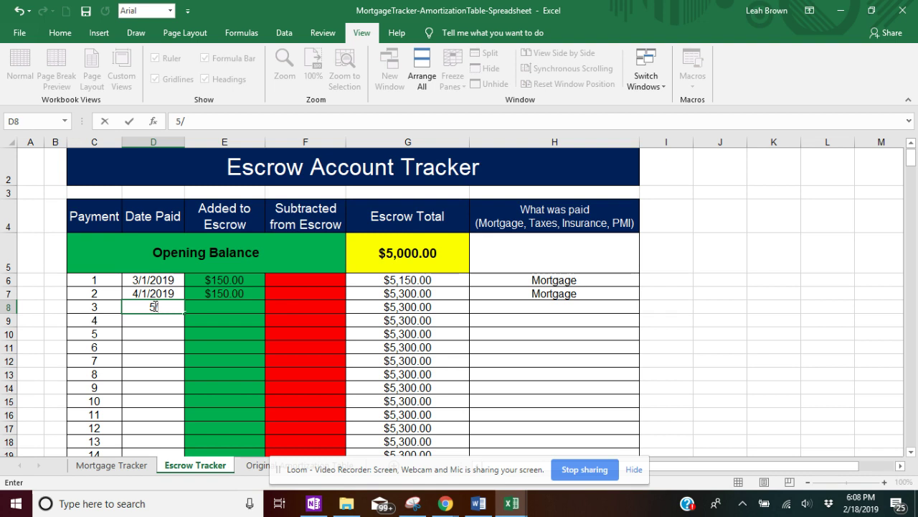
text(15)
key(Tab)
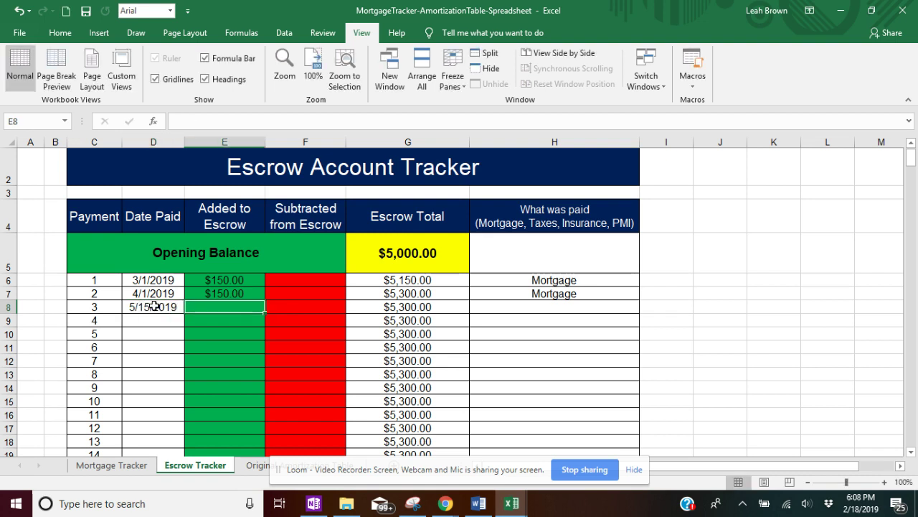
key(Tab)
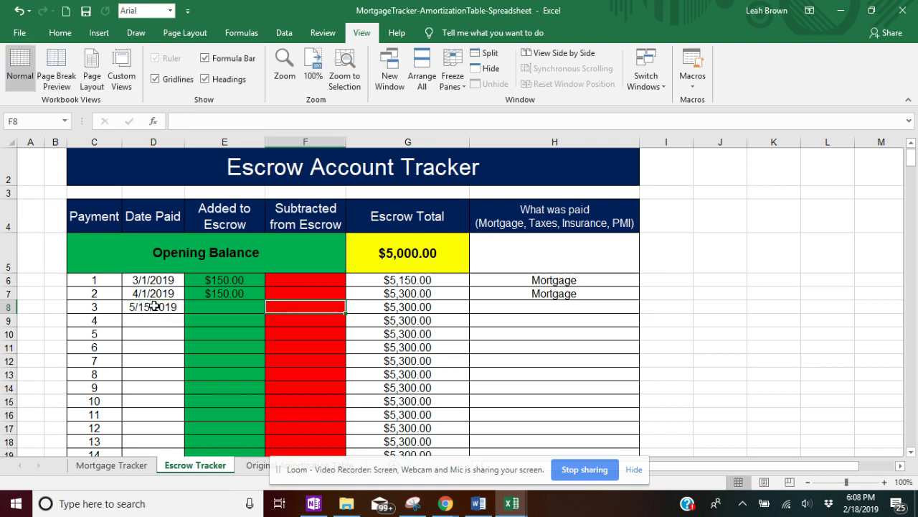
text(650)
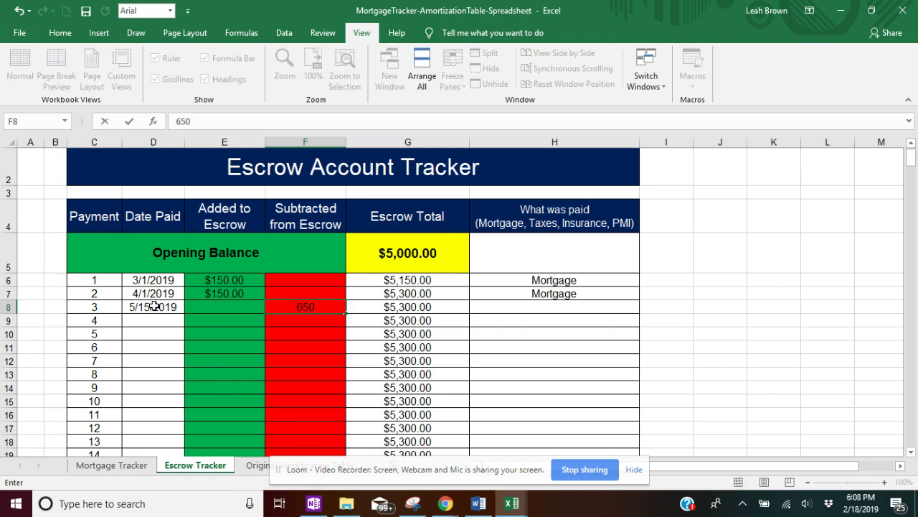
key(Tab)
key(Tab)
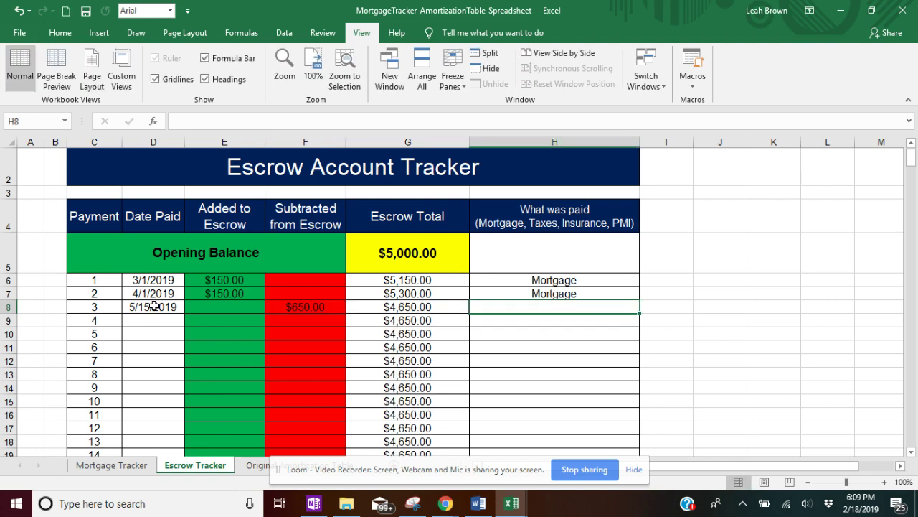
text(Insu)
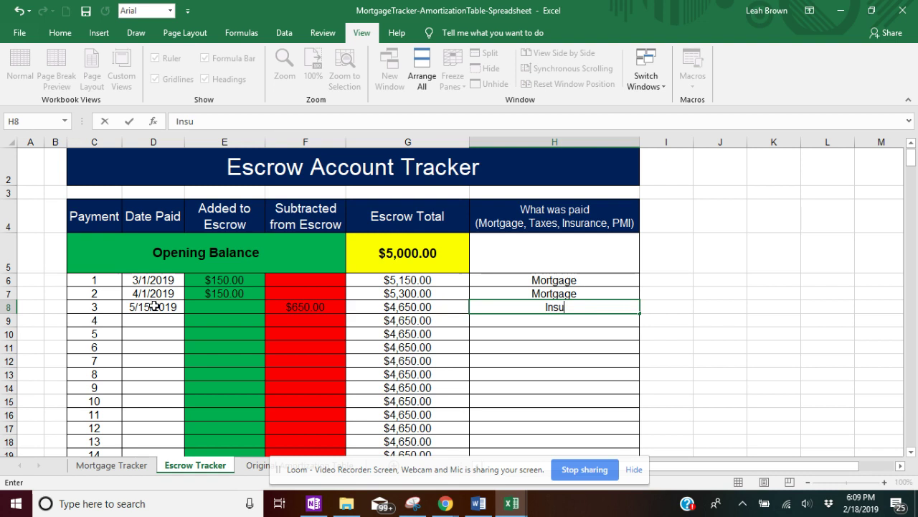
text(rance)
key(Return)
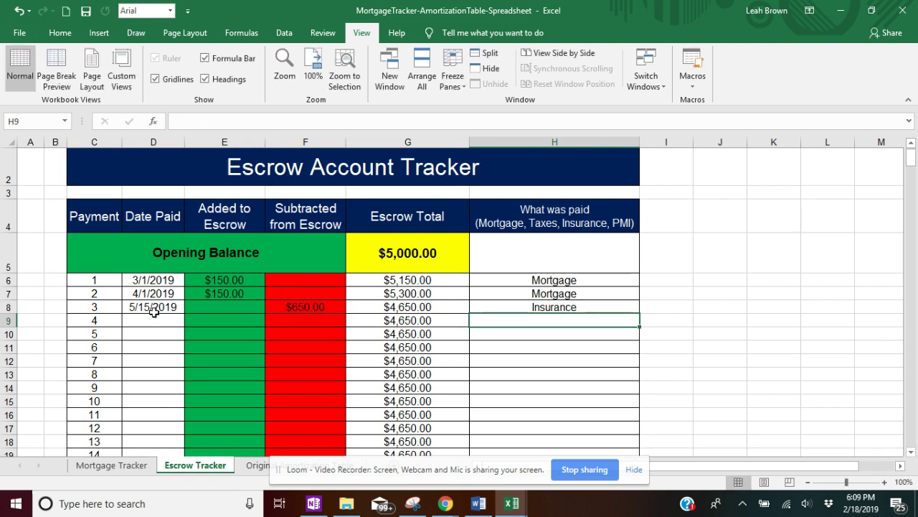
Record payment 4 as a $150 PMI withdrawal dated 6/1/2019.
click(154, 325)
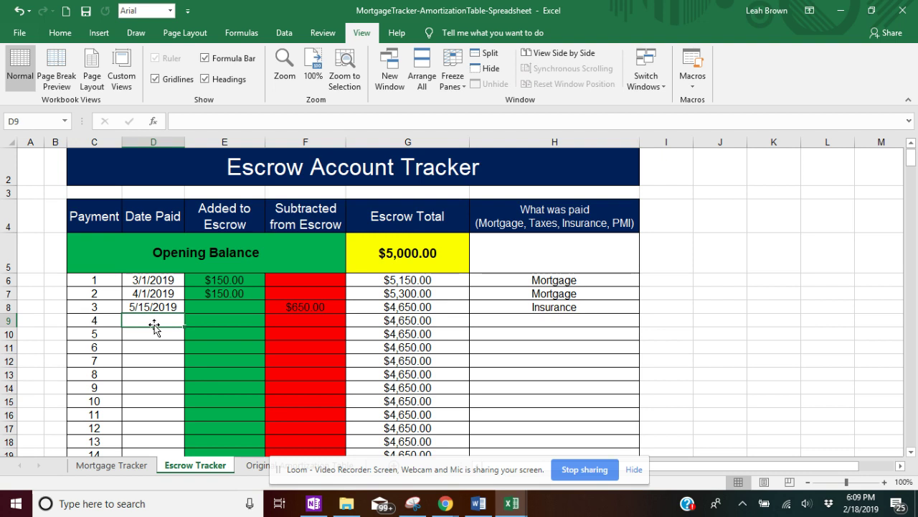
text(6/1)
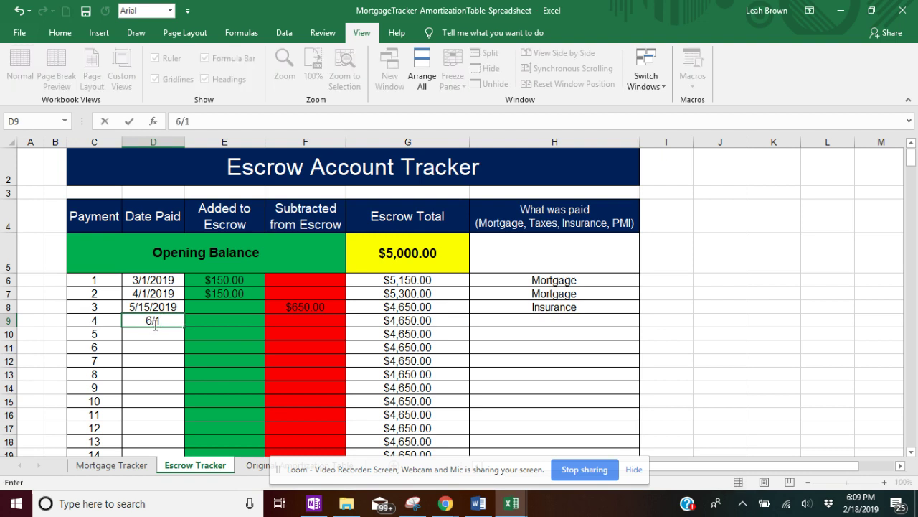
key(Tab)
key(Tab)
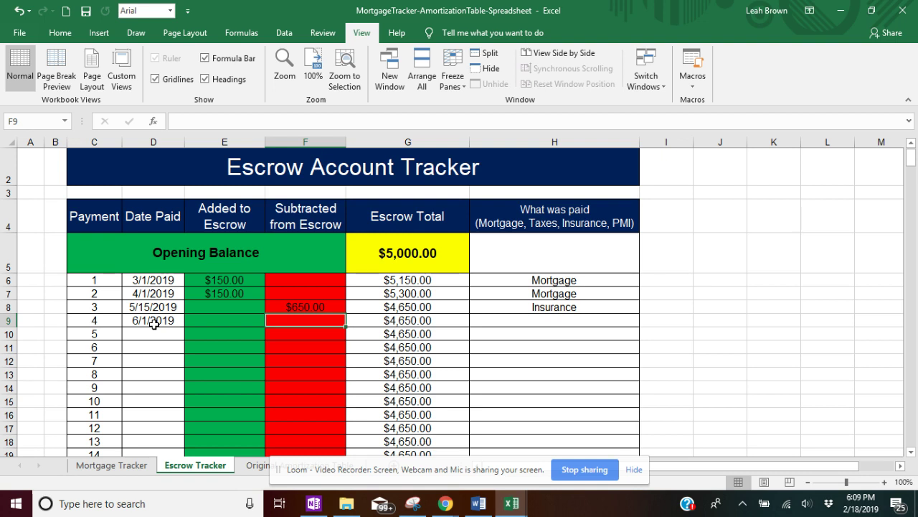
text(150)
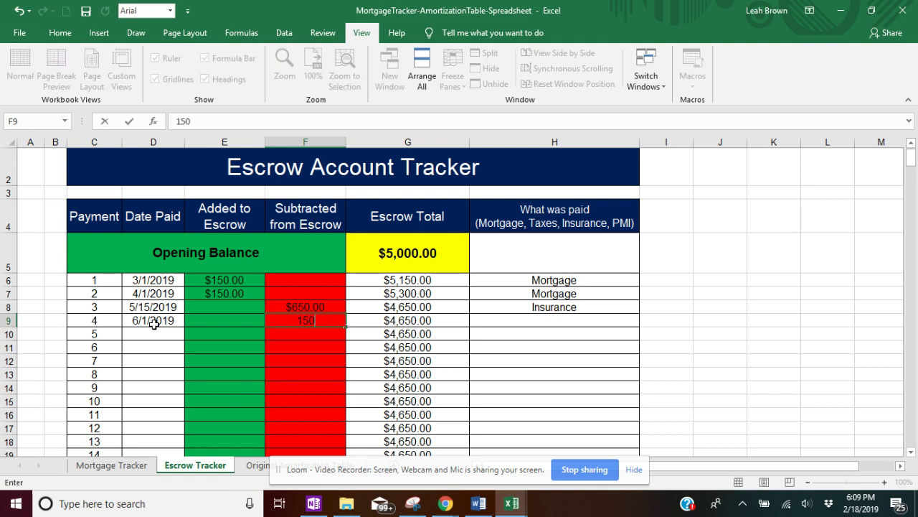
key(Tab)
key(Tab)
key(Return)
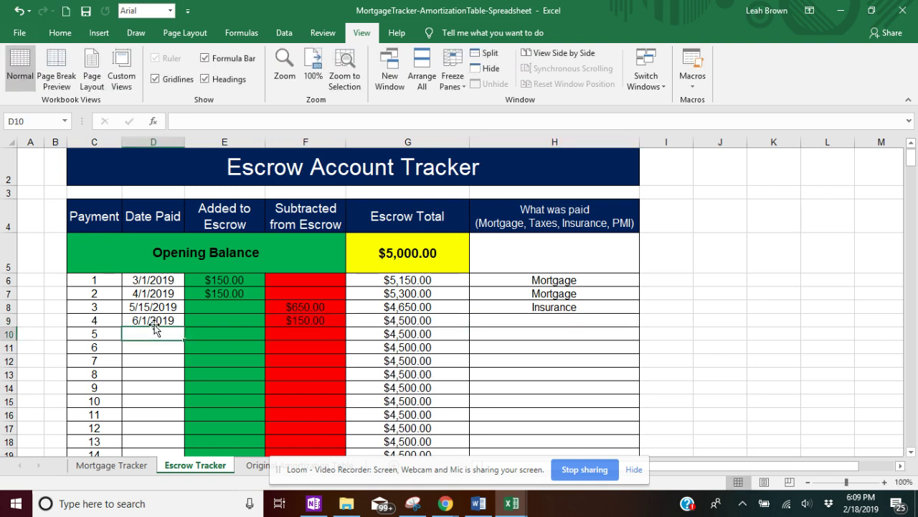
click(506, 318)
text(PMI)
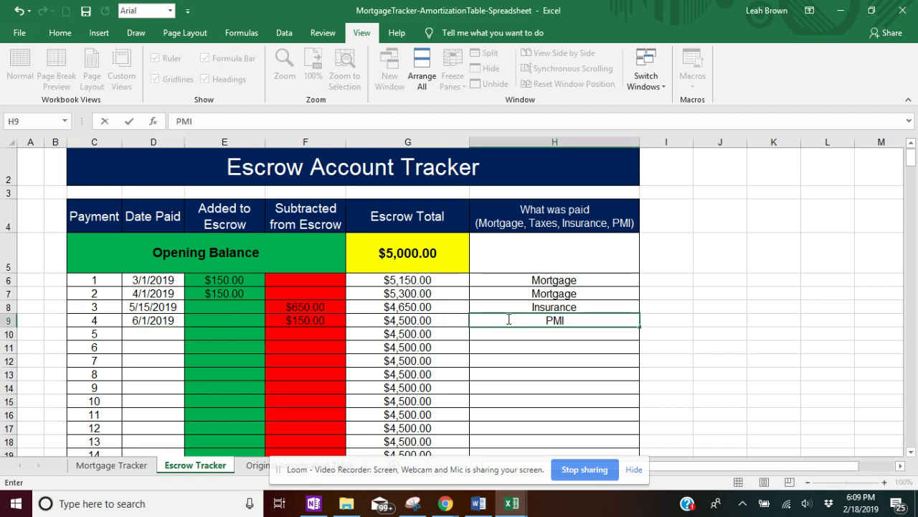
Record payment 5 as a $2,000 Taxes withdrawal dated 7/1/2019.
click(153, 331)
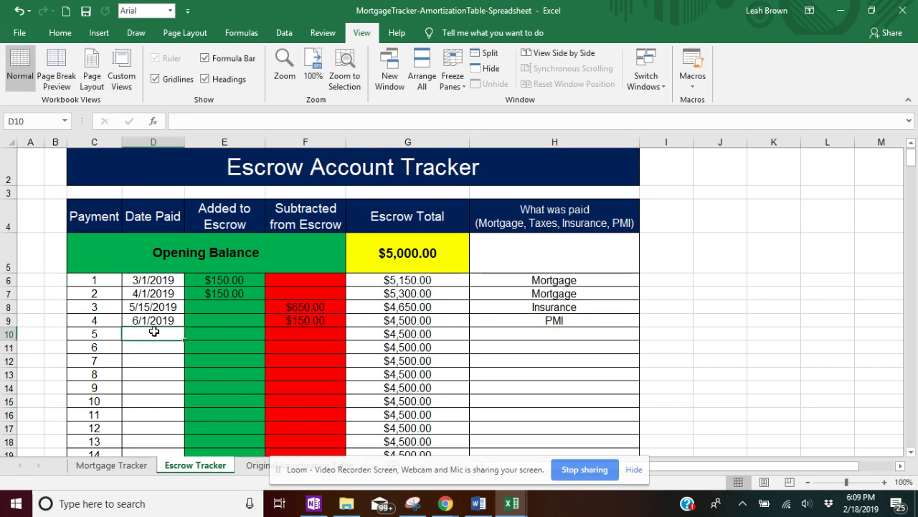
text(7/1/2019)
key(Tab)
key(Tab)
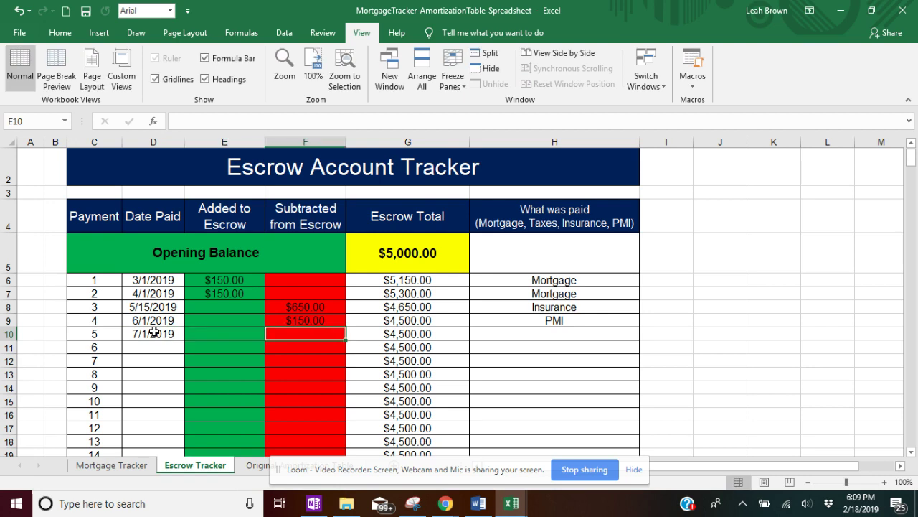
text(2000)
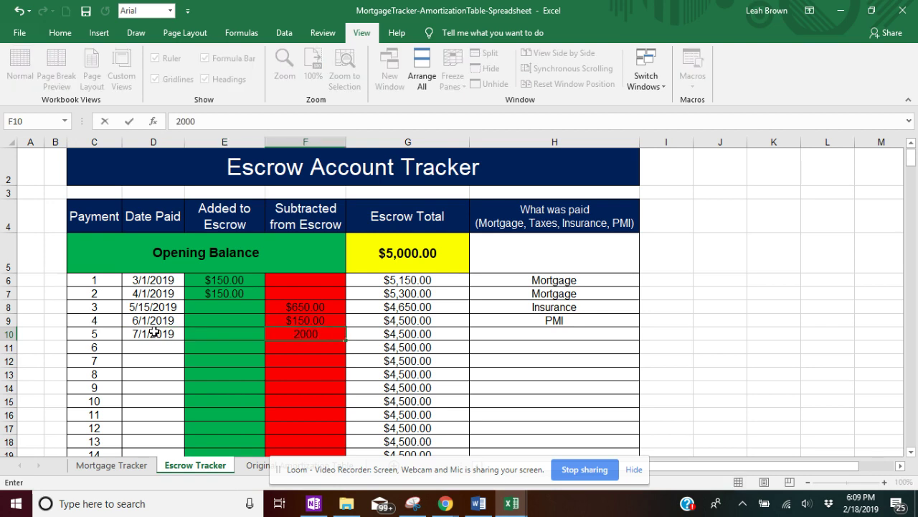
key(Tab)
key(Tab)
text(Taxes)
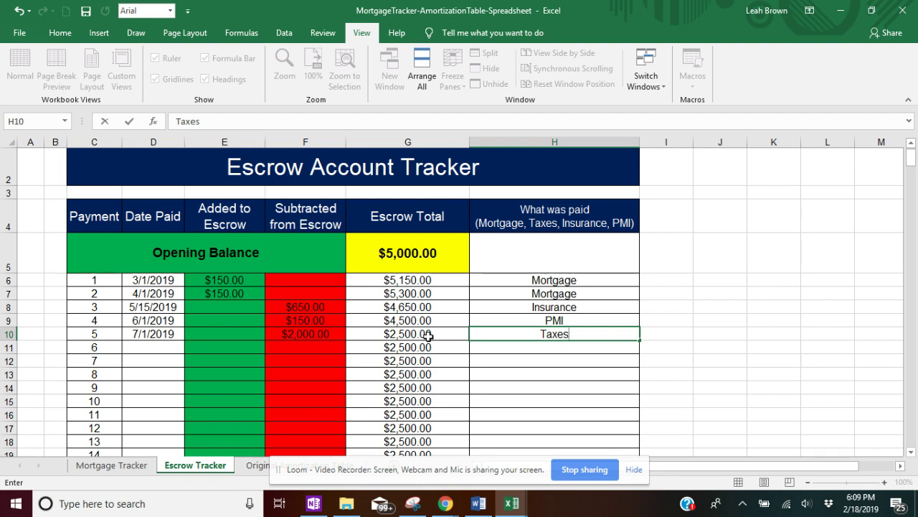
Switch to the Original Amortization Table sheet and scroll through the 30-year schedule from B4.
click(256, 466)
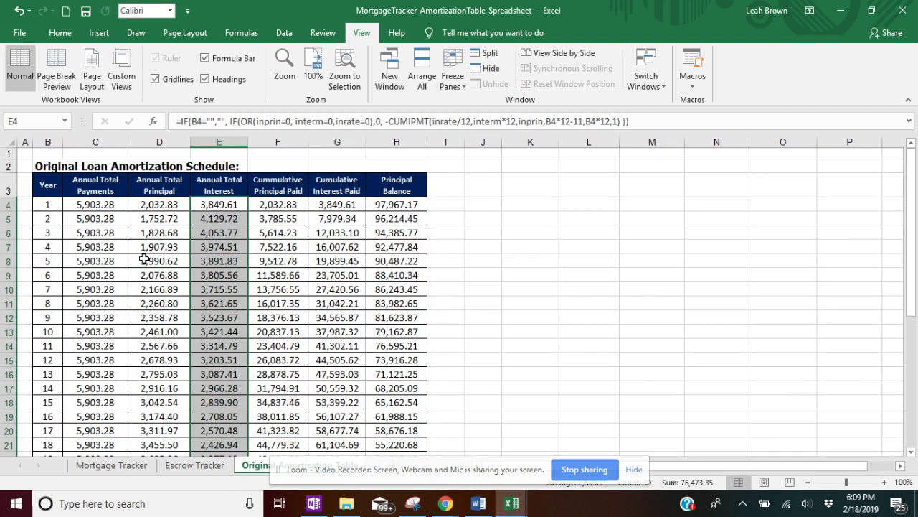
click(50, 203)
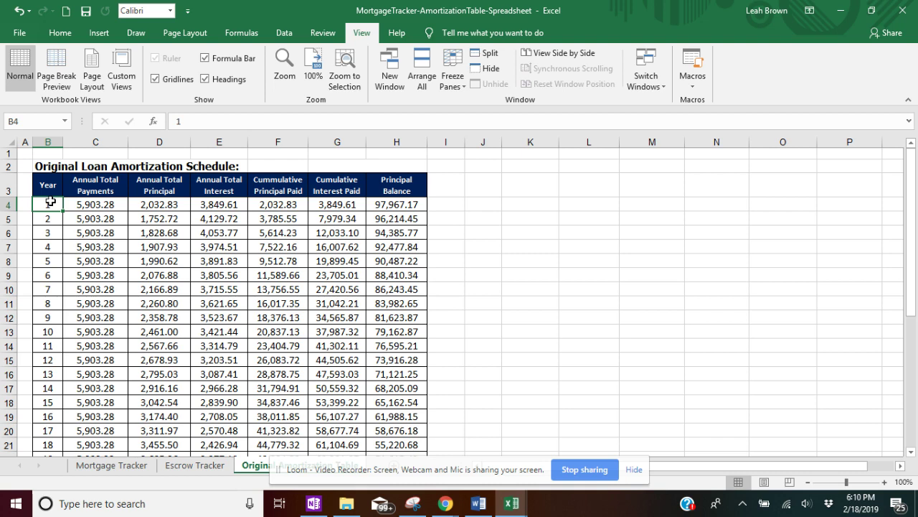
scroll(51, 202, down, 1)
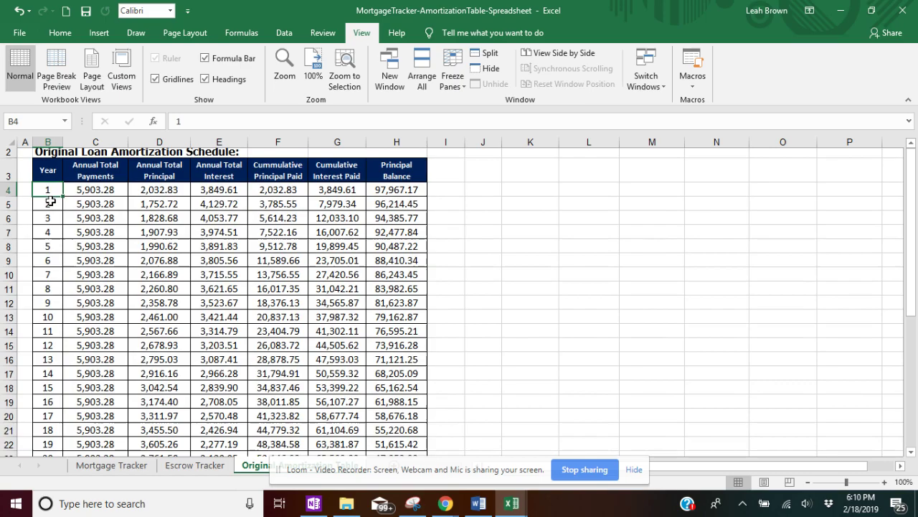
scroll(50, 201, up, 1)
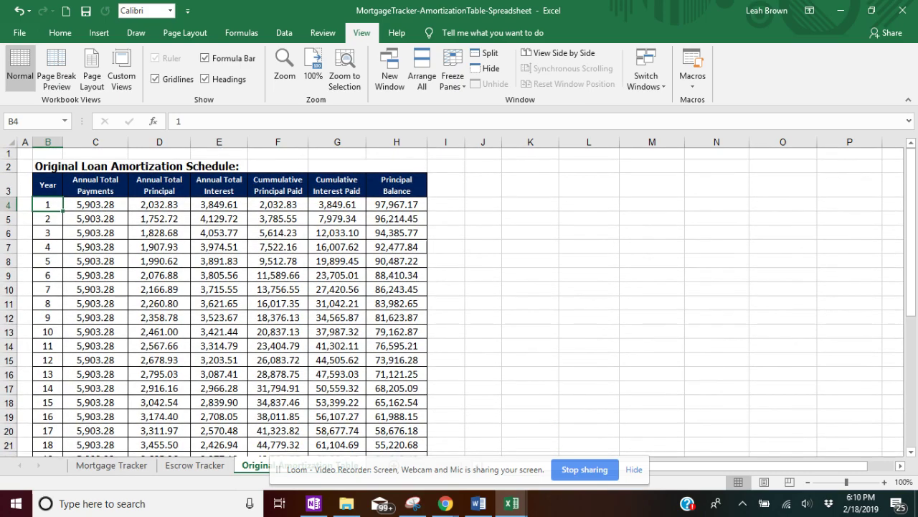
scroll(50, 201, down, 5)
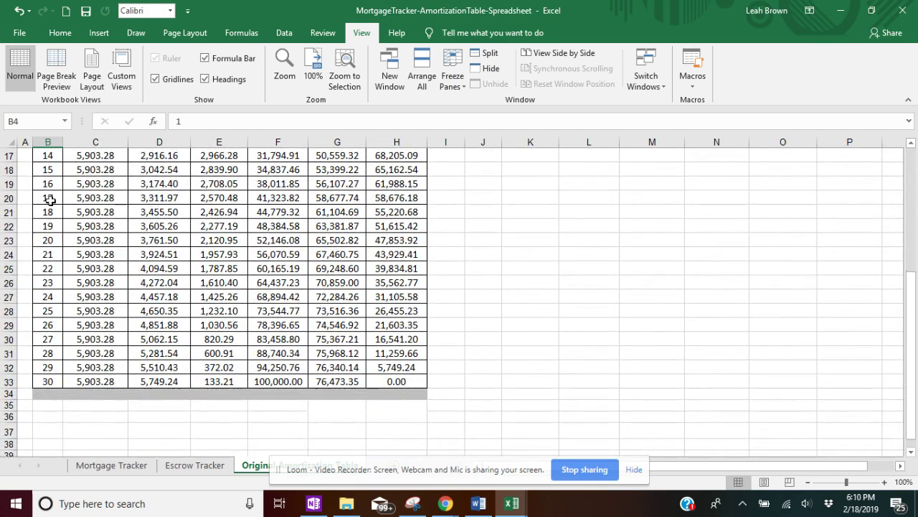
scroll(50, 201, up, 5)
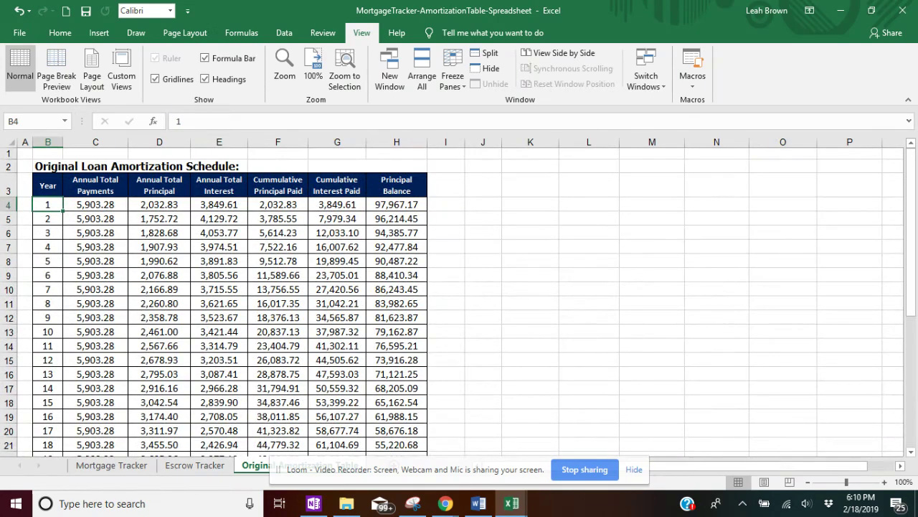
scroll(78, 201, down, 1)
scroll(78, 201, up, 1)
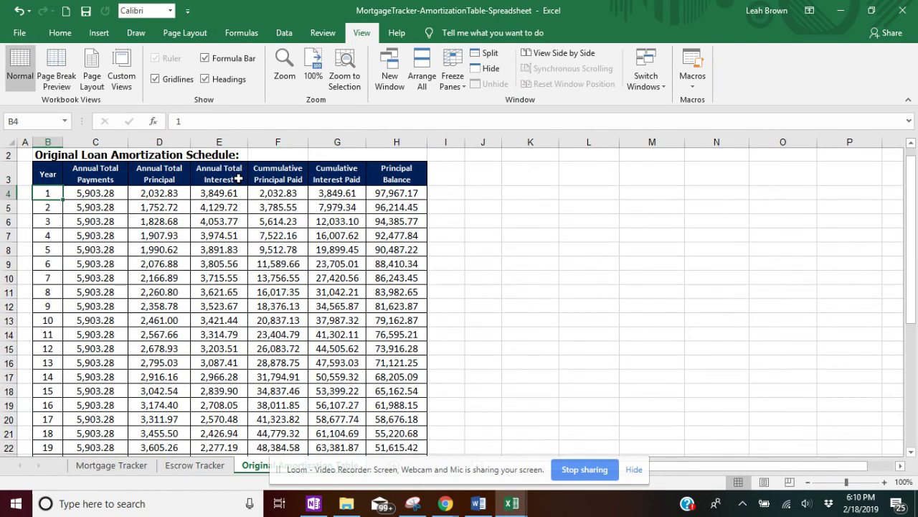
drag(234, 198, 215, 439)
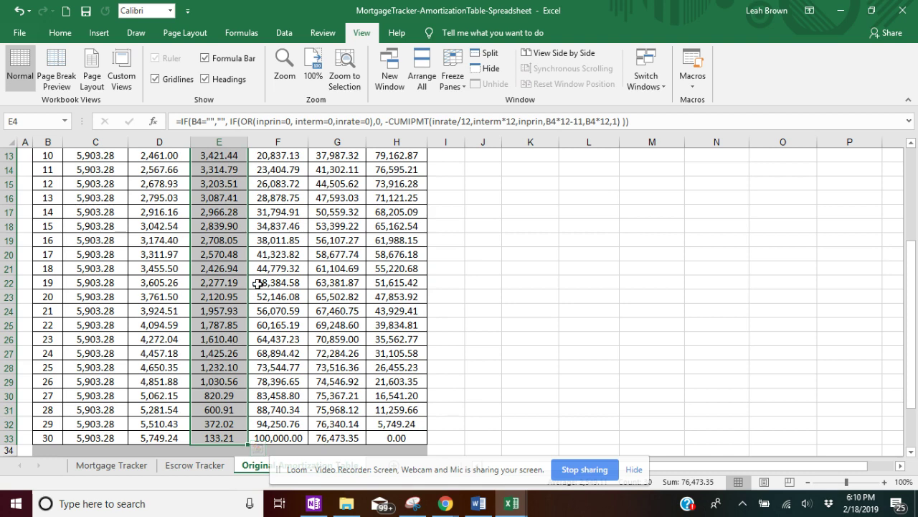
drag(912, 268, 913, 178)
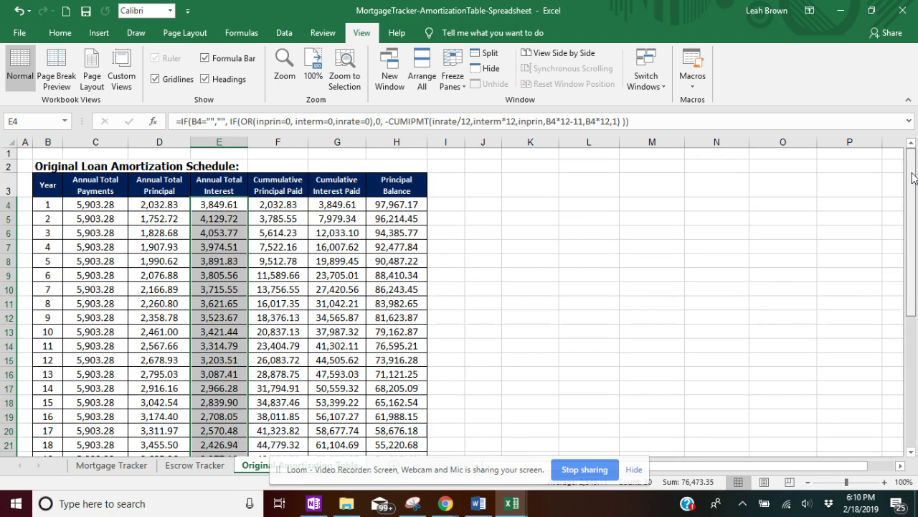
click(101, 206)
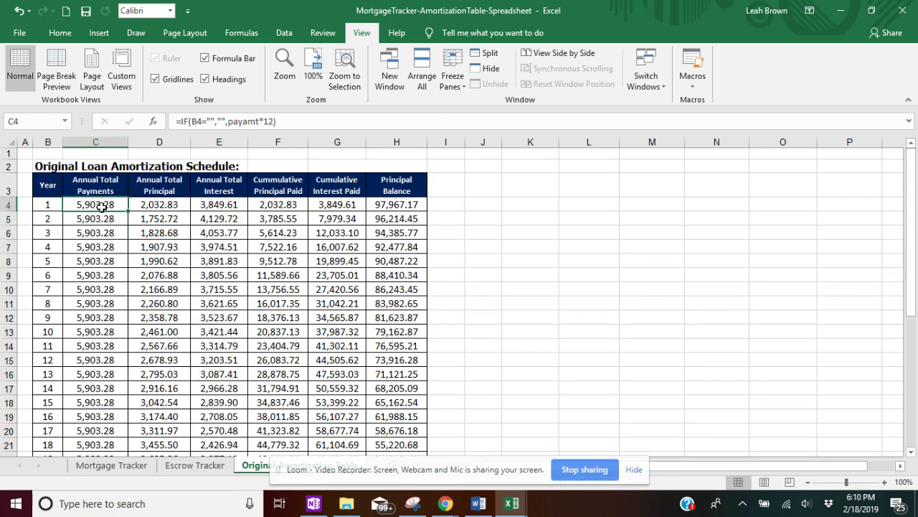
Go back to the Mortgage Tracker sheet and scroll up to its loan summary.
click(101, 467)
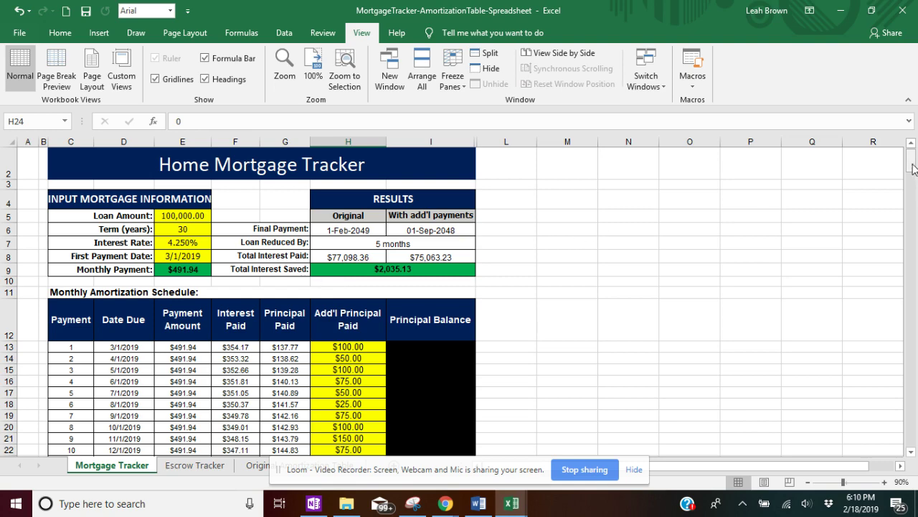
mouse_move(914, 168)
mouse_down()
mouse_move(914, 188)
mouse_move(914, 150)
mouse_up()
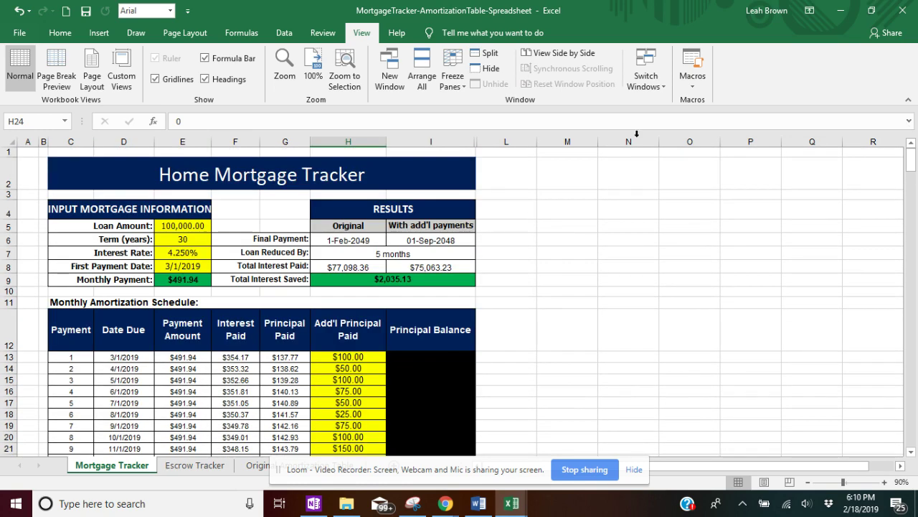